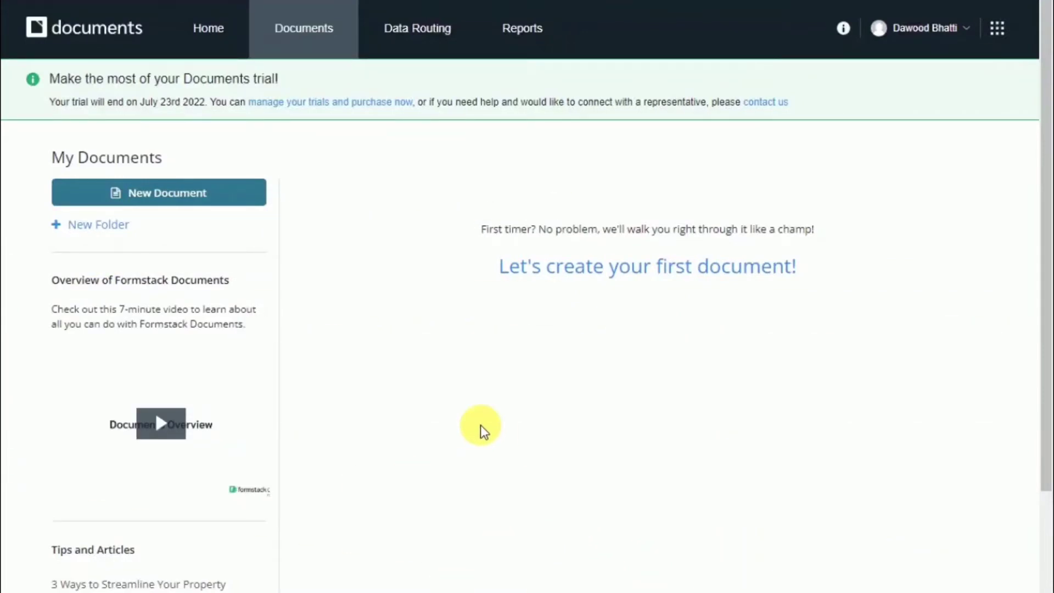
- Scroll through the empty My Documents page and back to the top
{"action": "scroll", "coordinate": [480, 425], "scroll_direction": "down", "scroll_amount": 5}
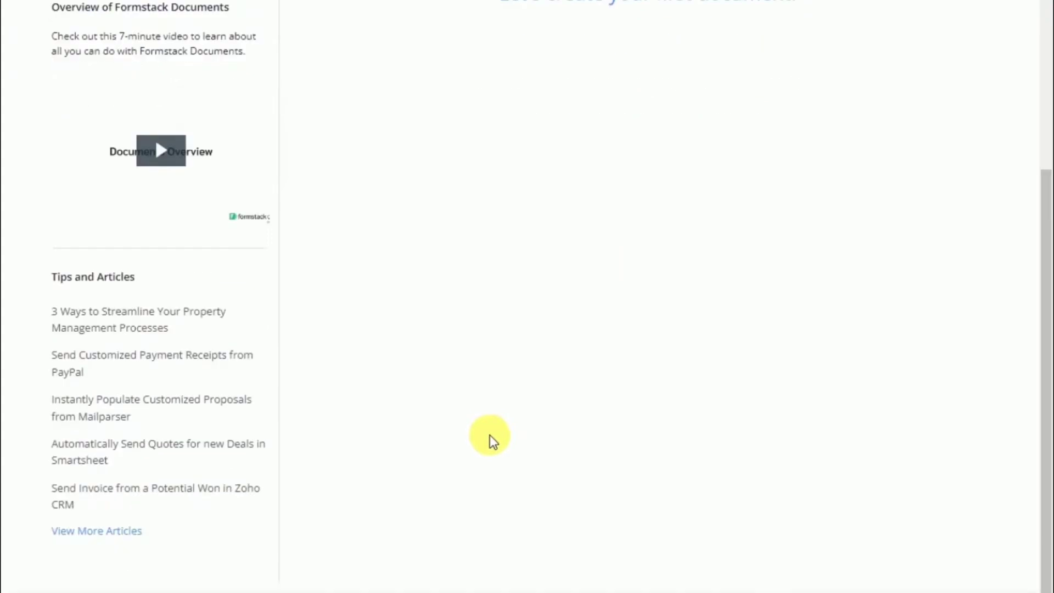
{"action": "scroll", "coordinate": [490, 435], "scroll_direction": "up", "scroll_amount": 5}
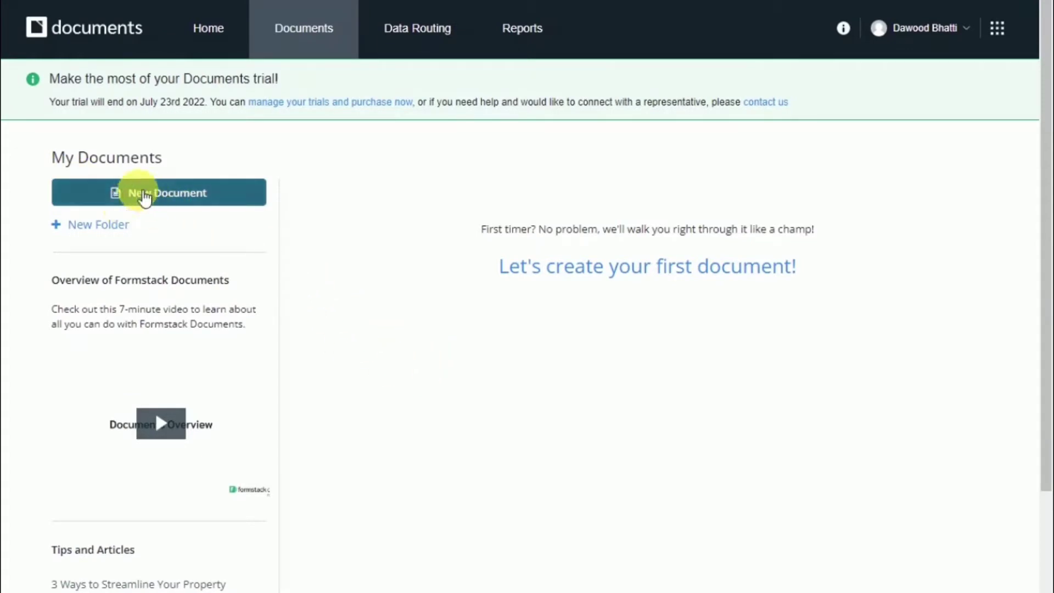
- Start a new document and focus its name field
{"action": "left_click", "coordinate": [139, 192]}
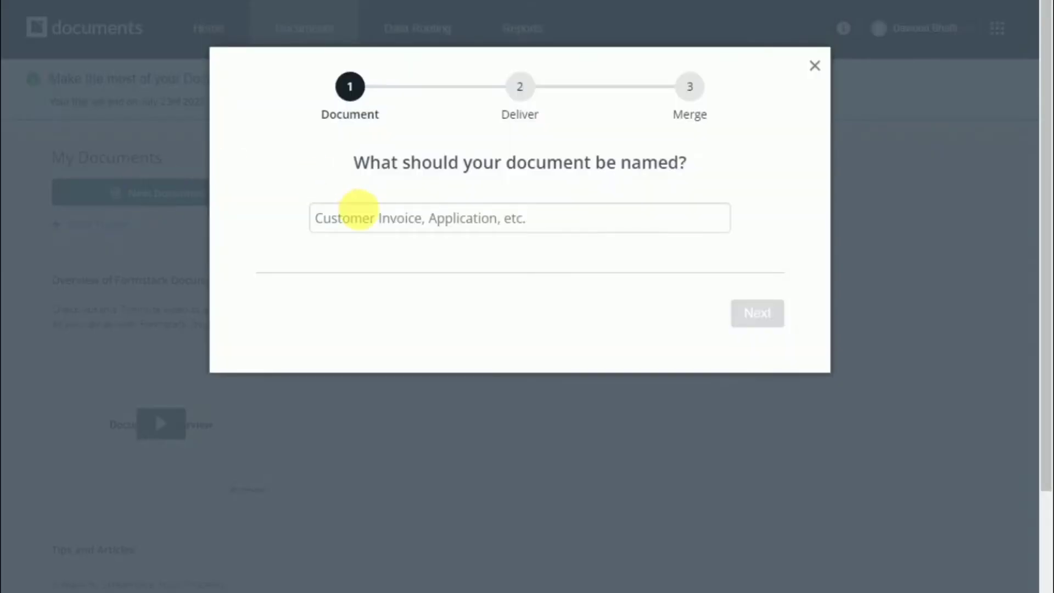
{"action": "left_click", "coordinate": [368, 219]}
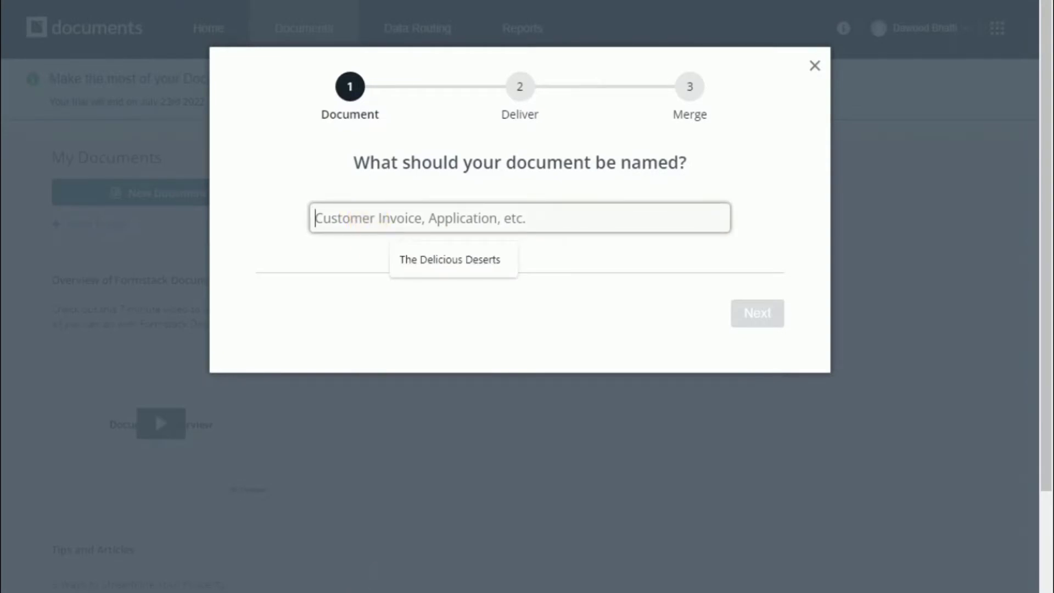
{"action": "left_click", "coordinate": [353, 500]}
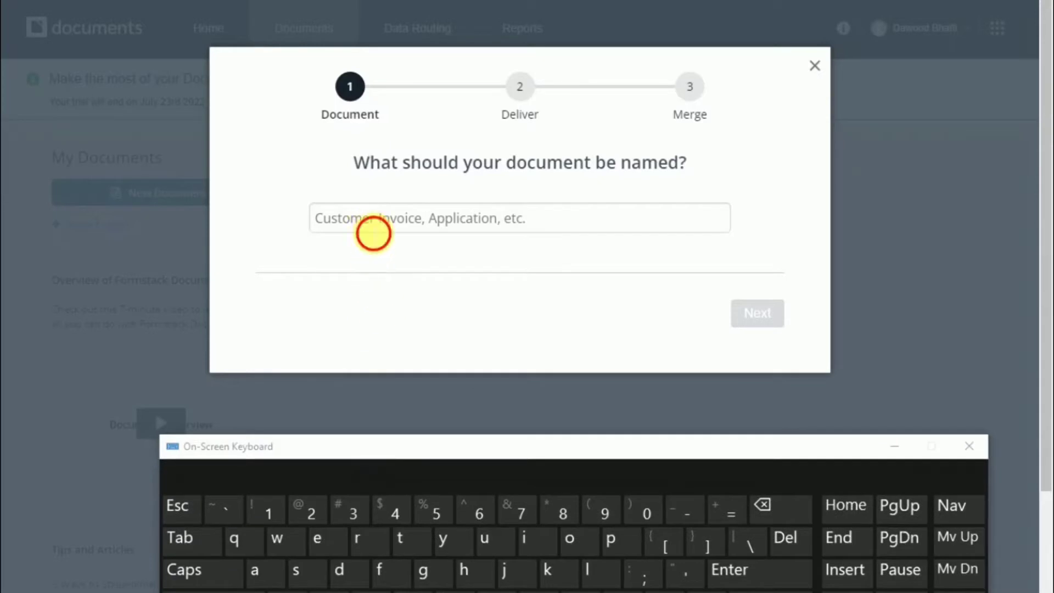
{"action": "left_click", "coordinate": [373, 234]}
- Name the document 'Sales Contract Agreement' with the on-screen keyboard and continue to template setup
{"action": "left_click", "coordinate": [296, 571]}
{"action": "left_click", "coordinate": [272, 572]}
{"action": "left_click", "coordinate": [596, 571]}
{"action": "left_click", "coordinate": [185, 472]}
{"action": "left_click", "coordinate": [201, 590]}
{"action": "left_click", "coordinate": [359, 591]}
{"action": "left_click", "coordinate": [570, 539]}
{"action": "left_click", "coordinate": [486, 591]}
{"action": "left_click", "coordinate": [401, 539]}
{"action": "left_click", "coordinate": [374, 541]}
{"action": "left_click", "coordinate": [320, 484]}
{"action": "left_click", "coordinate": [201, 591]}
{"action": "left_click", "coordinate": [254, 571]}
{"action": "left_click", "coordinate": [423, 571]}
{"action": "left_click", "coordinate": [374, 541]}
{"action": "left_click", "coordinate": [318, 538]}
{"action": "left_click", "coordinate": [317, 538]}
{"action": "left_click", "coordinate": [187, 472]}
{"action": "left_click", "coordinate": [758, 314]}
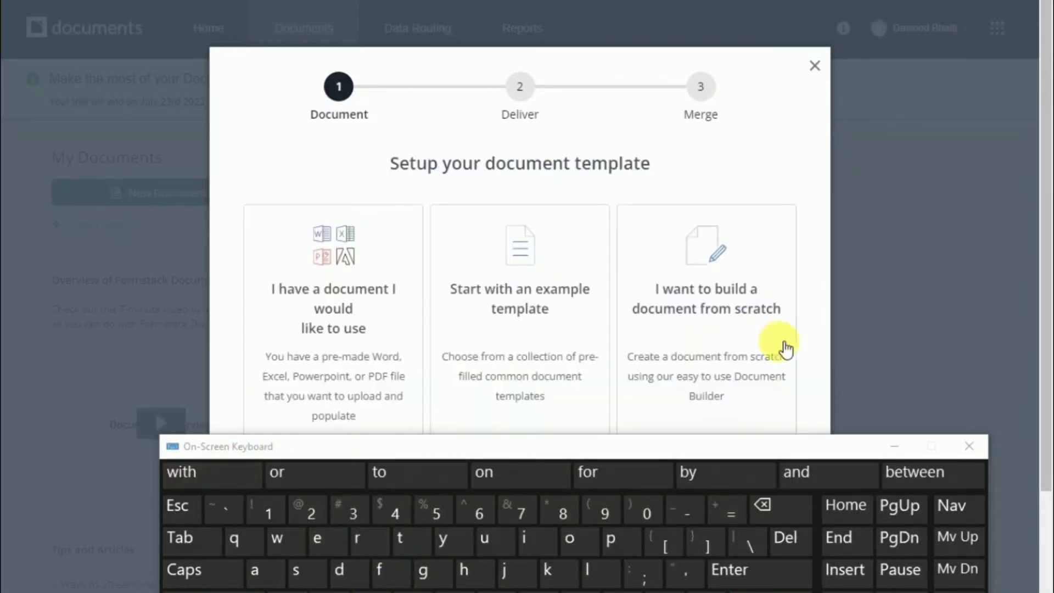
{"action": "left_click", "coordinate": [895, 446]}
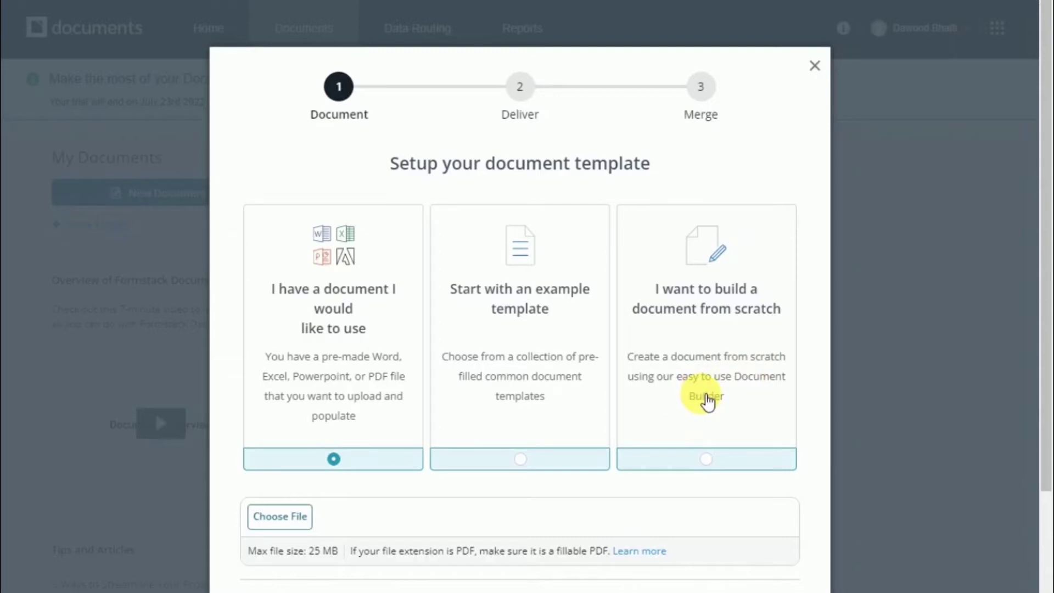
- Review the template setup options and mark the build-from-scratch choice
{"action": "scroll", "coordinate": [711, 415], "scroll_direction": "down", "scroll_amount": 3}
{"action": "scroll", "coordinate": [714, 417], "scroll_direction": "up", "scroll_amount": 3}
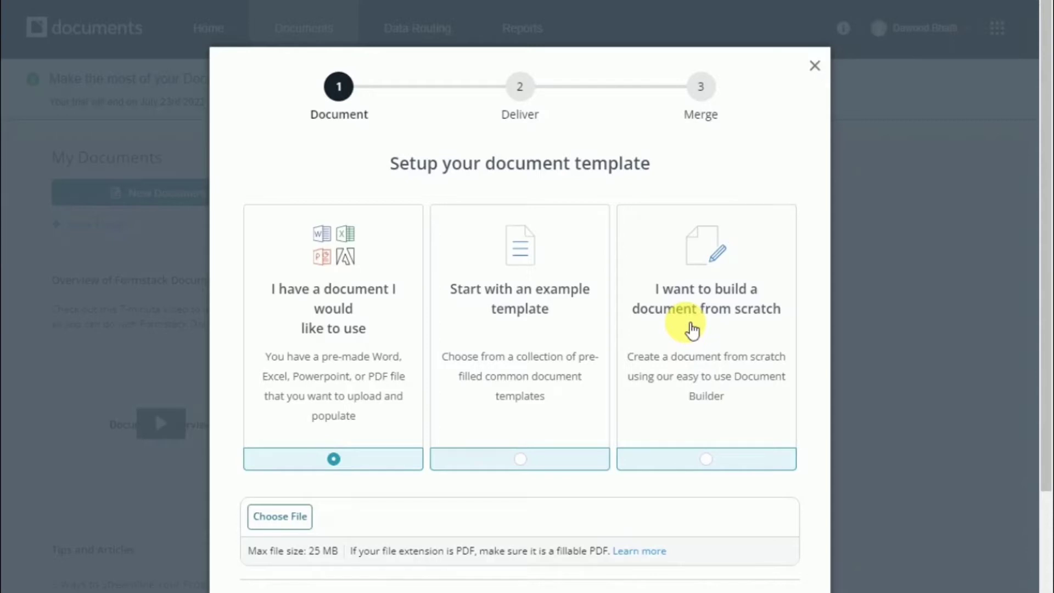
{"action": "scroll", "coordinate": [690, 326], "scroll_direction": "down", "scroll_amount": 2}
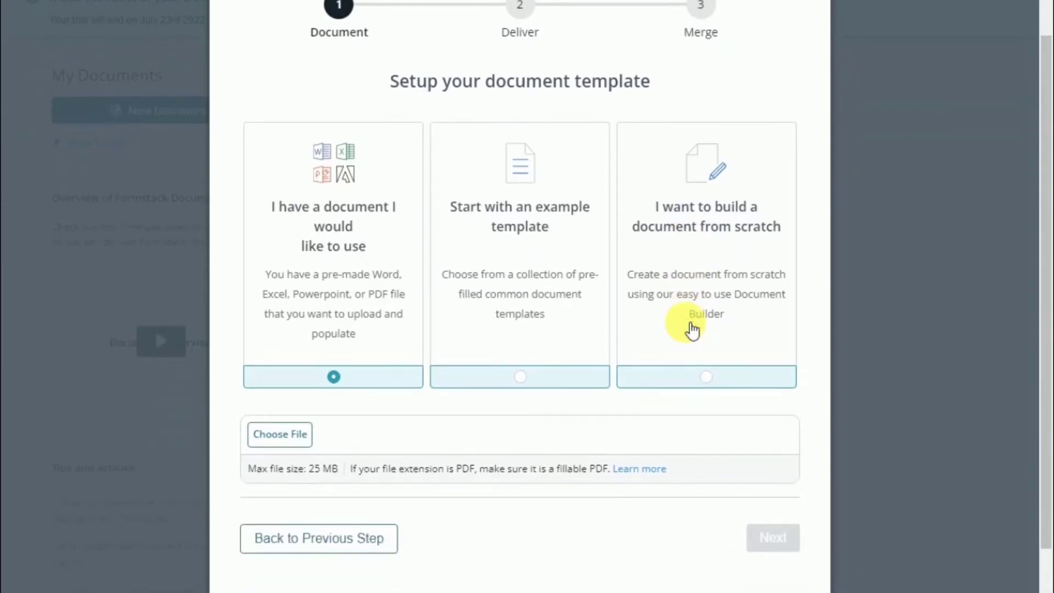
{"action": "scroll", "coordinate": [693, 332], "scroll_direction": "up", "scroll_amount": 2}
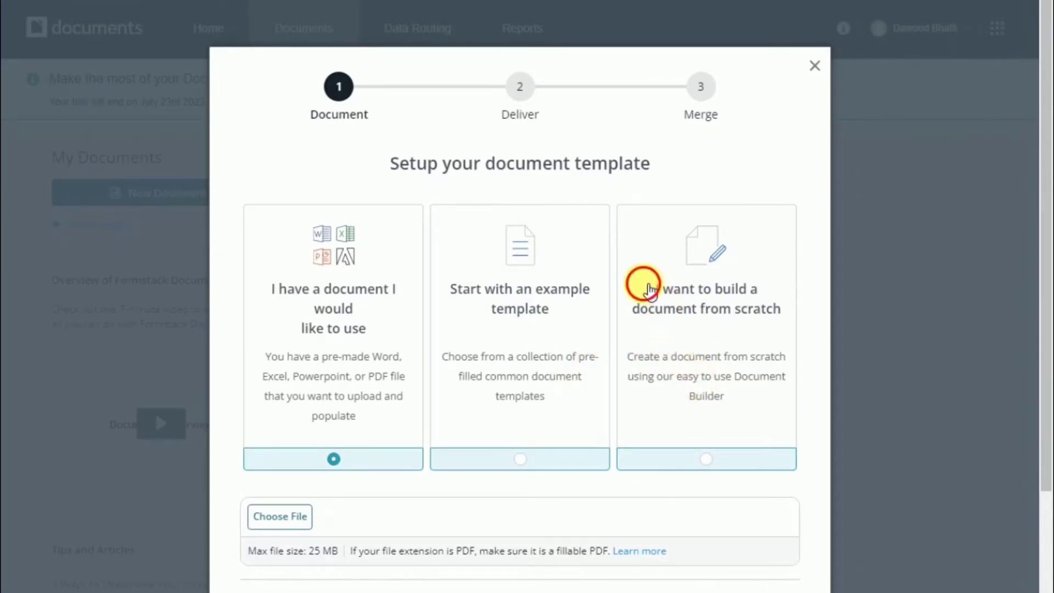
{"action": "left_click_drag", "start_coordinate": [640, 282], "coordinate": [801, 302]}
{"action": "left_click", "coordinate": [780, 279]}
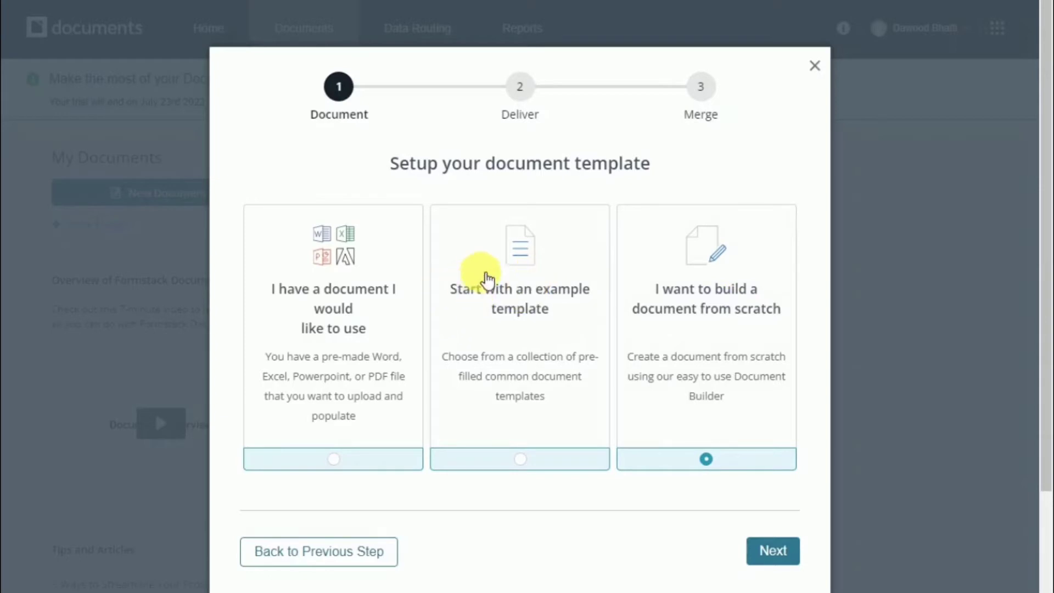
{"action": "left_click_drag", "start_coordinate": [444, 291], "coordinate": [590, 324]}
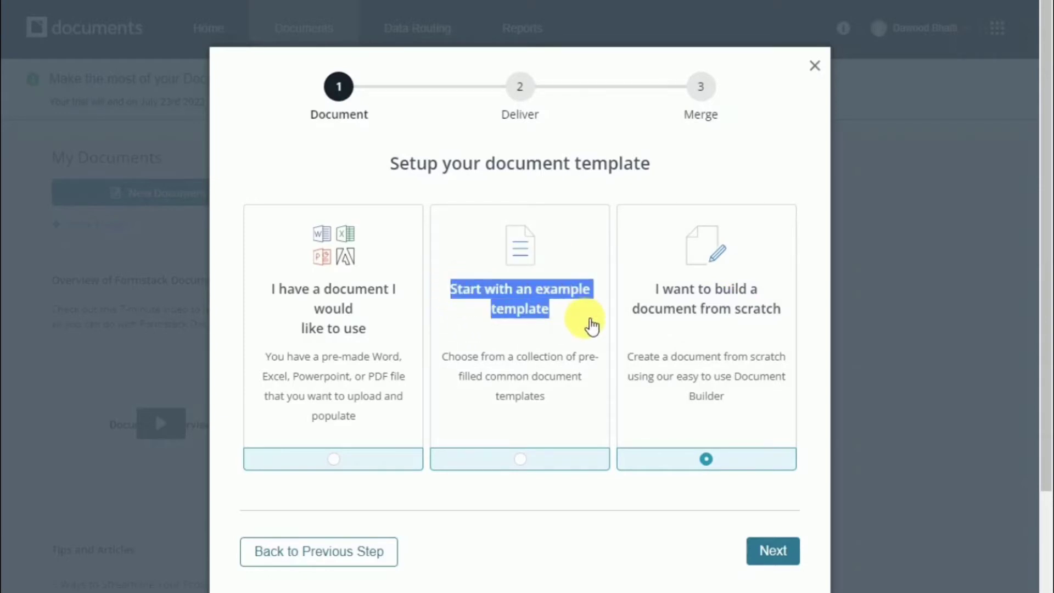
{"action": "left_click", "coordinate": [591, 324]}
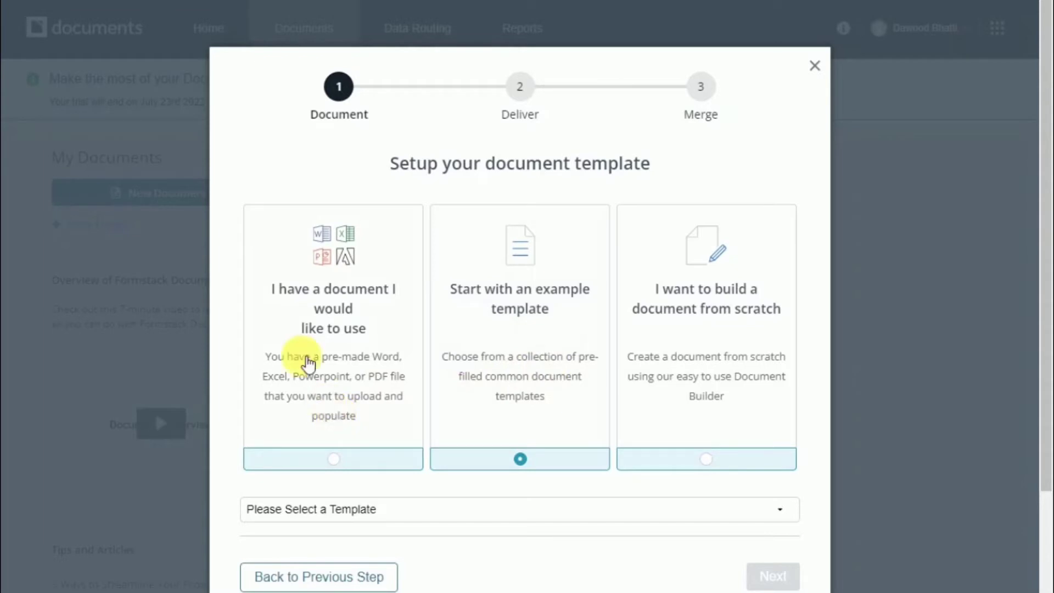
{"action": "left_click_drag", "start_coordinate": [273, 297], "coordinate": [400, 328]}
{"action": "left_click", "coordinate": [400, 327]}
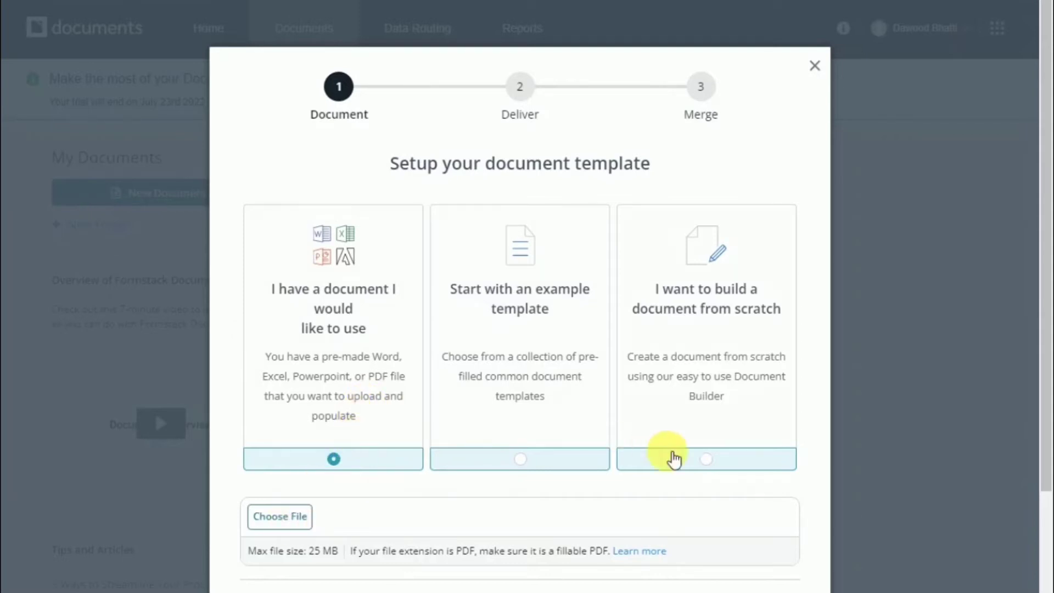
- Build from scratch, send finished documents to my email address, and finish the wizard
{"action": "left_click", "coordinate": [709, 460]}
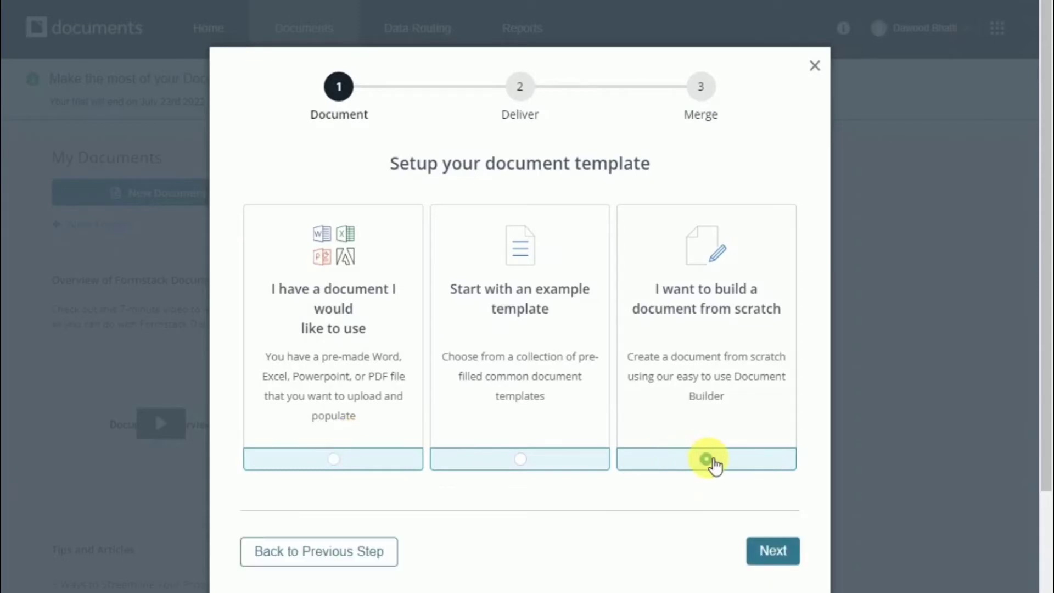
{"action": "left_click", "coordinate": [770, 553]}
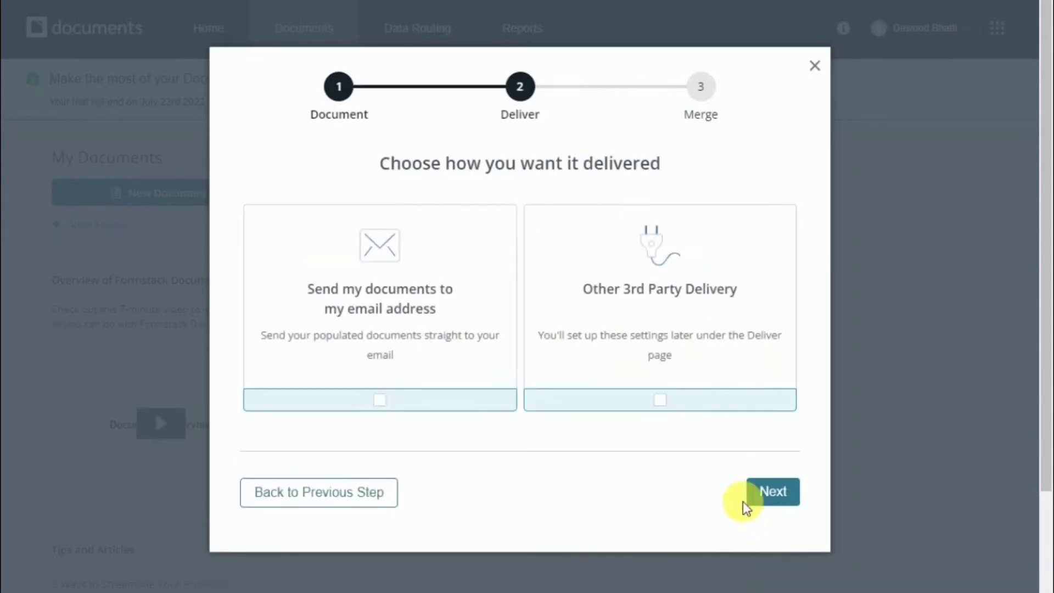
{"action": "left_click", "coordinate": [484, 404]}
{"action": "left_click", "coordinate": [773, 492]}
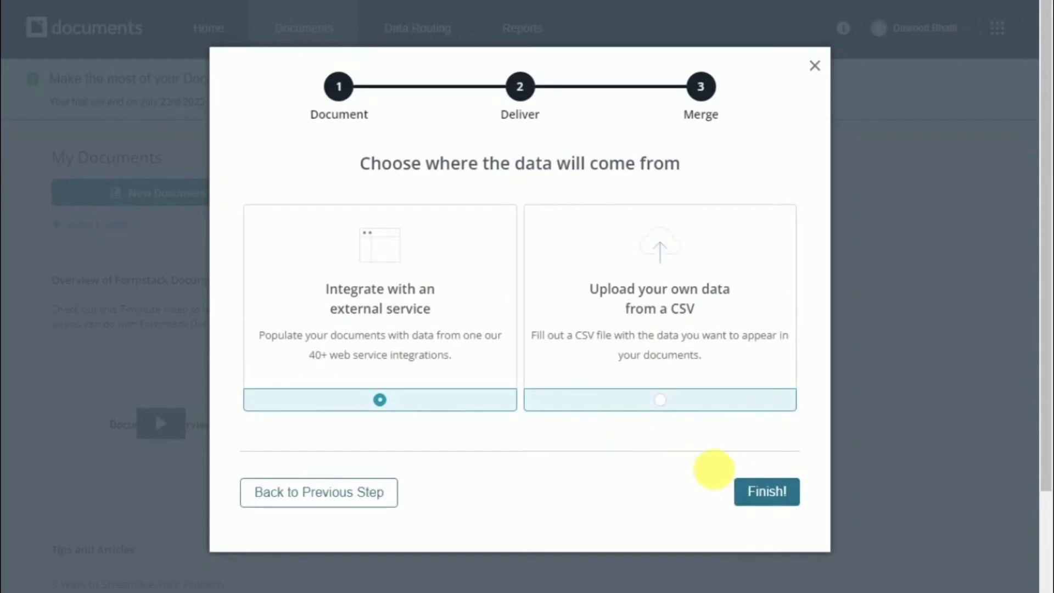
{"action": "left_click", "coordinate": [757, 497]}
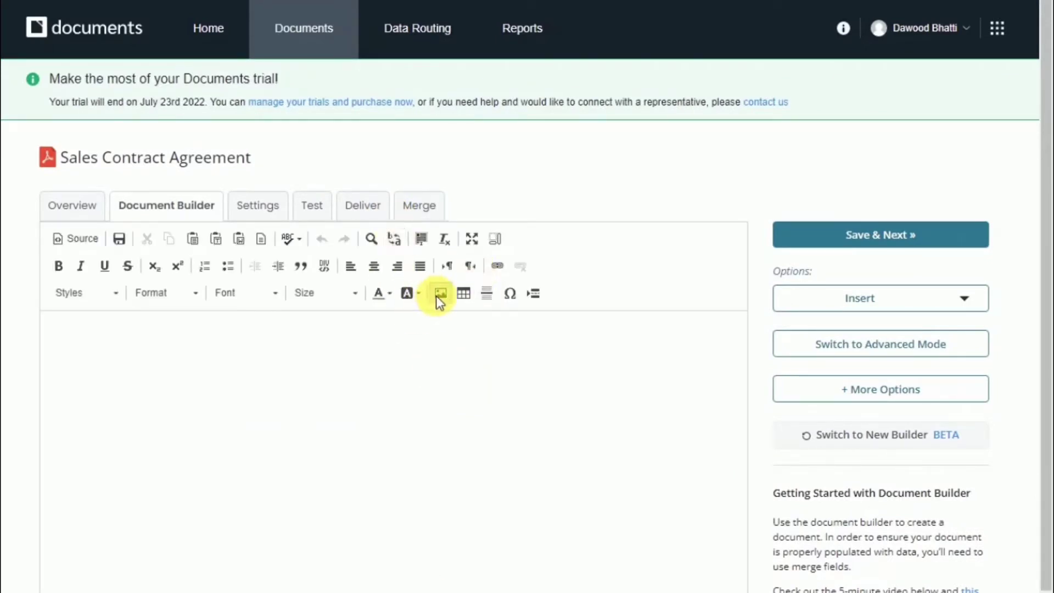
- Insert an image by uploading the logo file Untitled design (6).png
{"action": "left_click", "coordinate": [440, 294]}
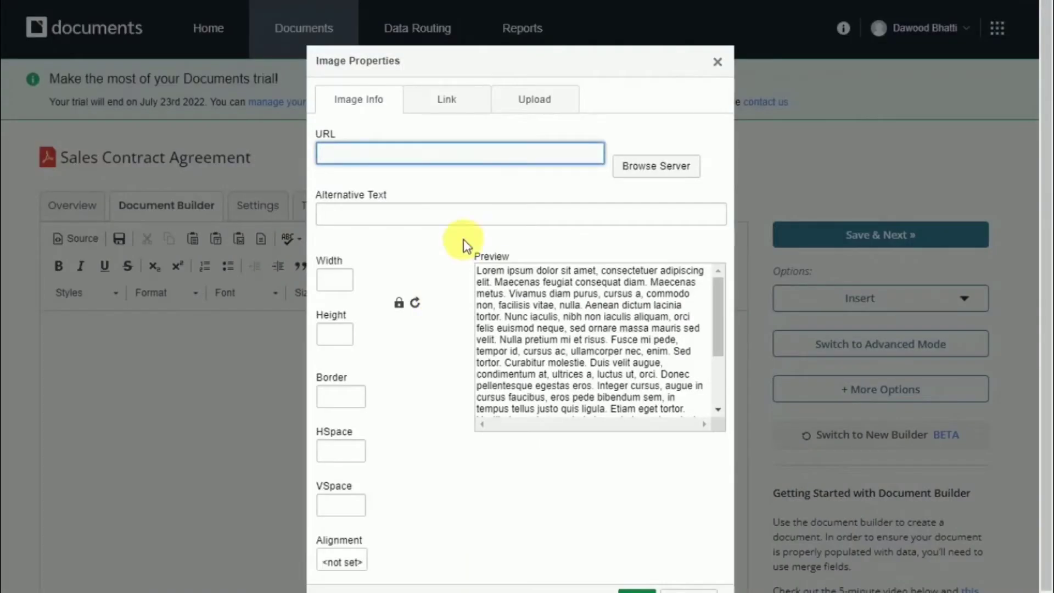
{"action": "left_click", "coordinate": [535, 101]}
{"action": "left_click", "coordinate": [355, 149]}
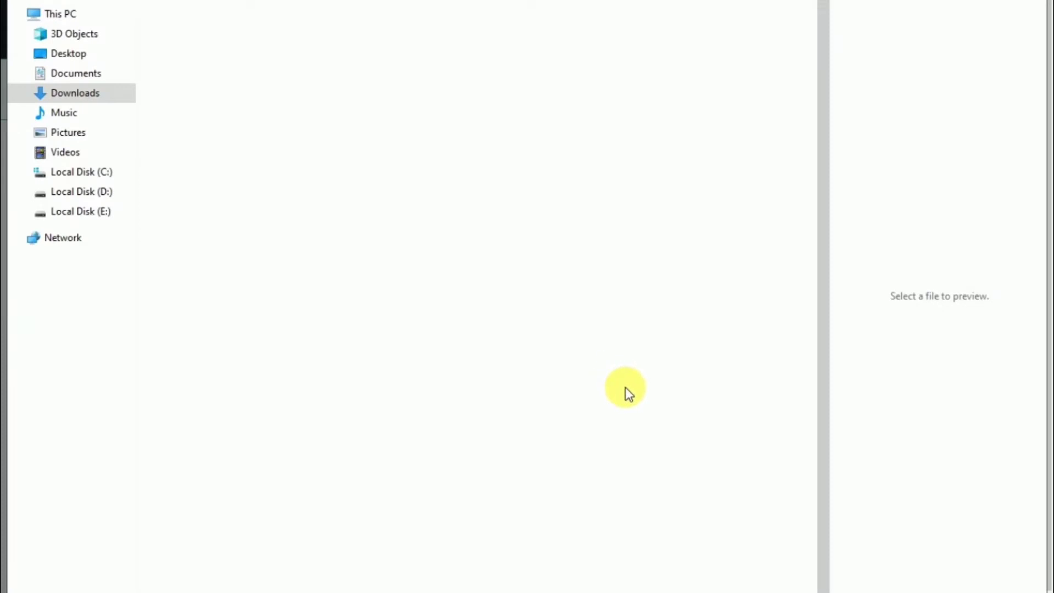
{"action": "scroll", "coordinate": [669, 450], "scroll_direction": "down", "scroll_amount": 8}
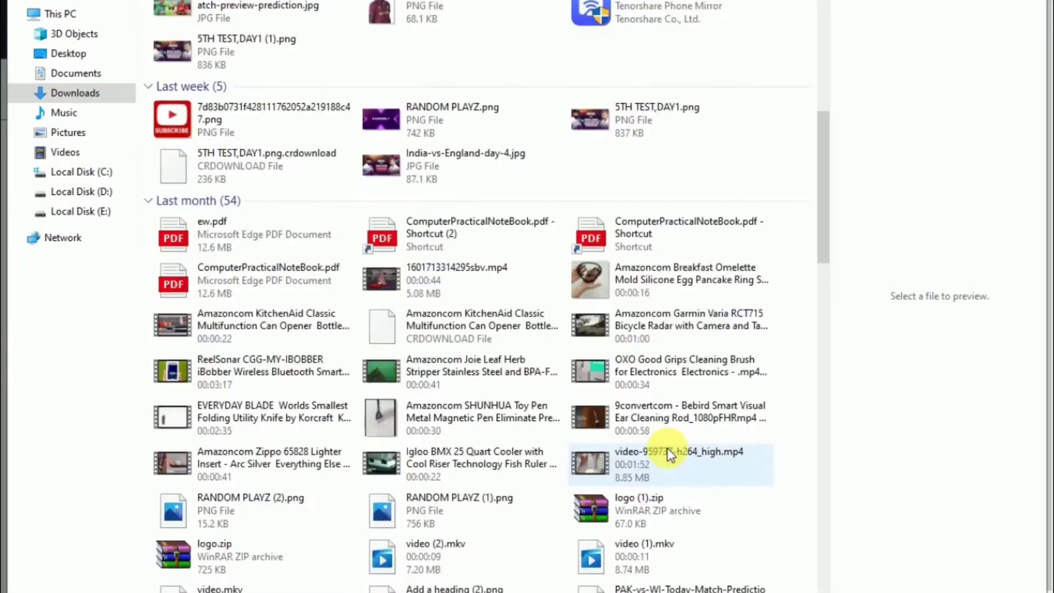
{"action": "scroll", "coordinate": [668, 447], "scroll_direction": "down", "scroll_amount": 7}
{"action": "left_click", "coordinate": [641, 347]}
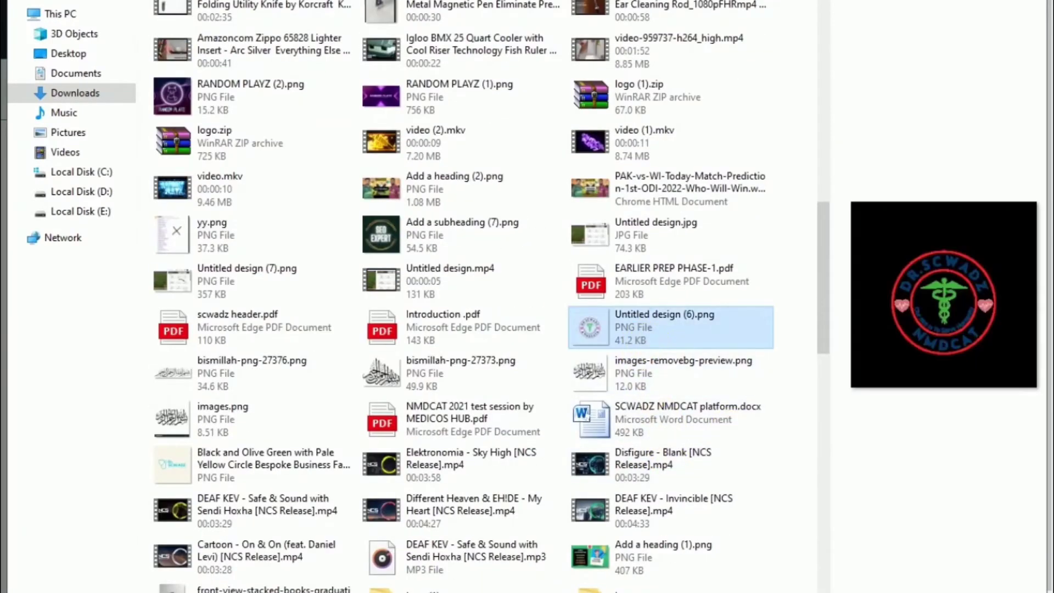
{"action": "key", "text": "Return"}
- Upload and insert the logo, then cut it out of the document body
{"action": "left_click", "coordinate": [419, 180]}
{"action": "left_click", "coordinate": [654, 436]}
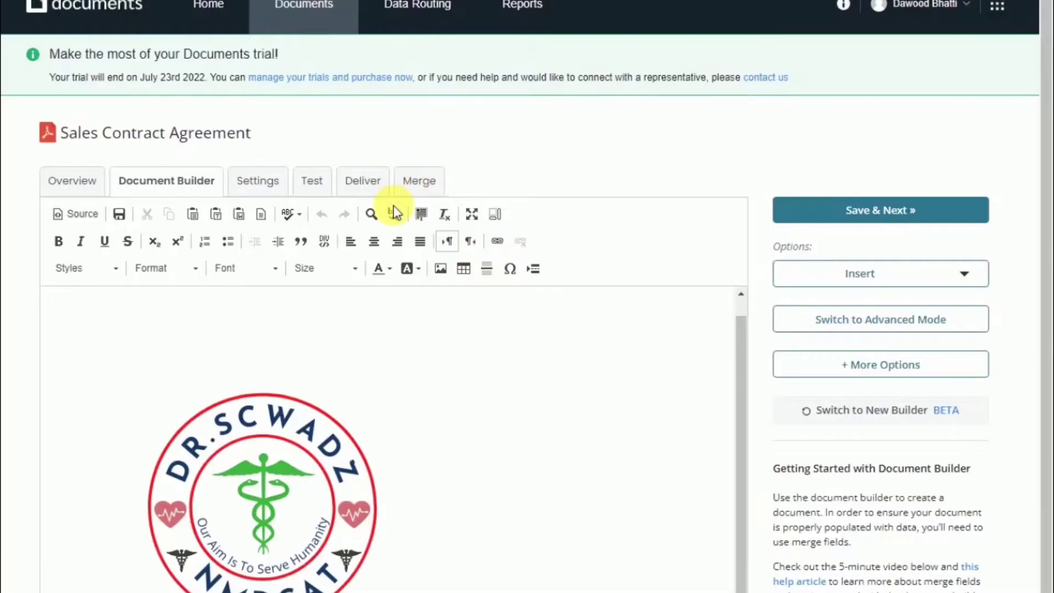
{"action": "scroll", "coordinate": [434, 386], "scroll_direction": "down", "scroll_amount": 1}
{"action": "left_click", "coordinate": [278, 441]}
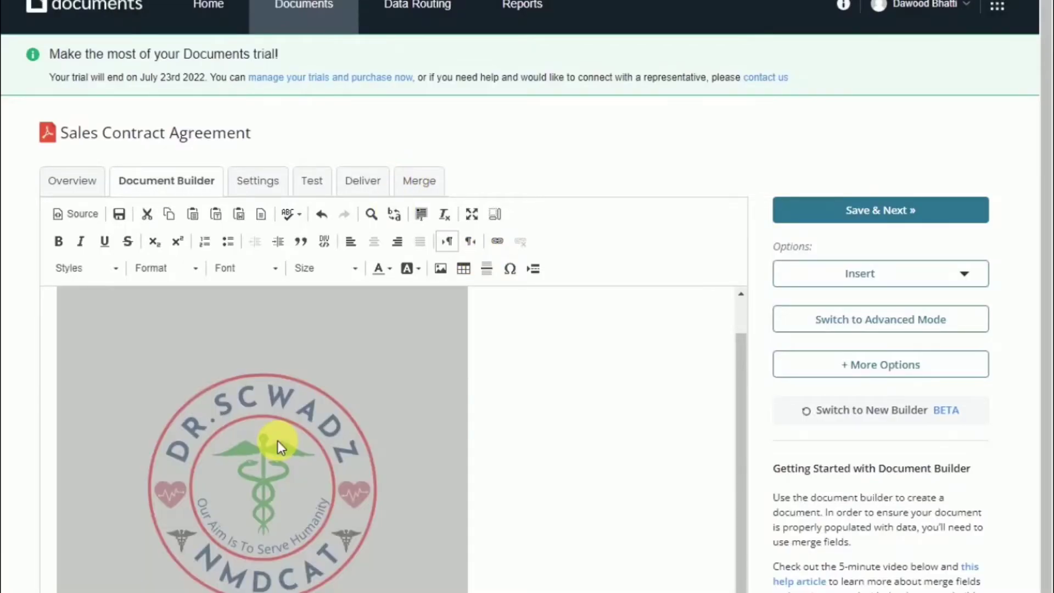
{"action": "right_click", "coordinate": [277, 441]}
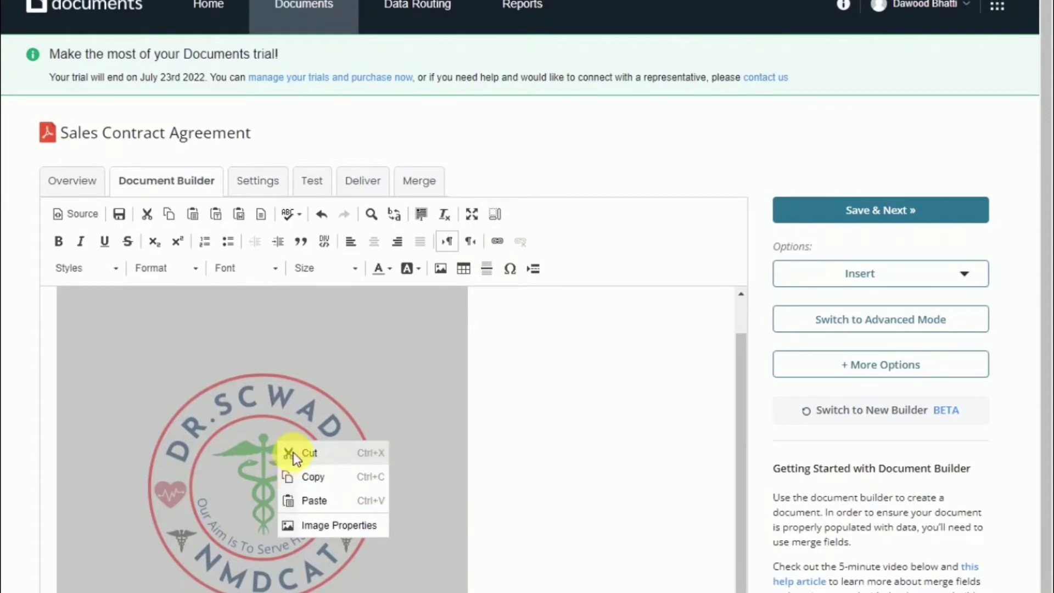
{"action": "left_click", "coordinate": [293, 453]}
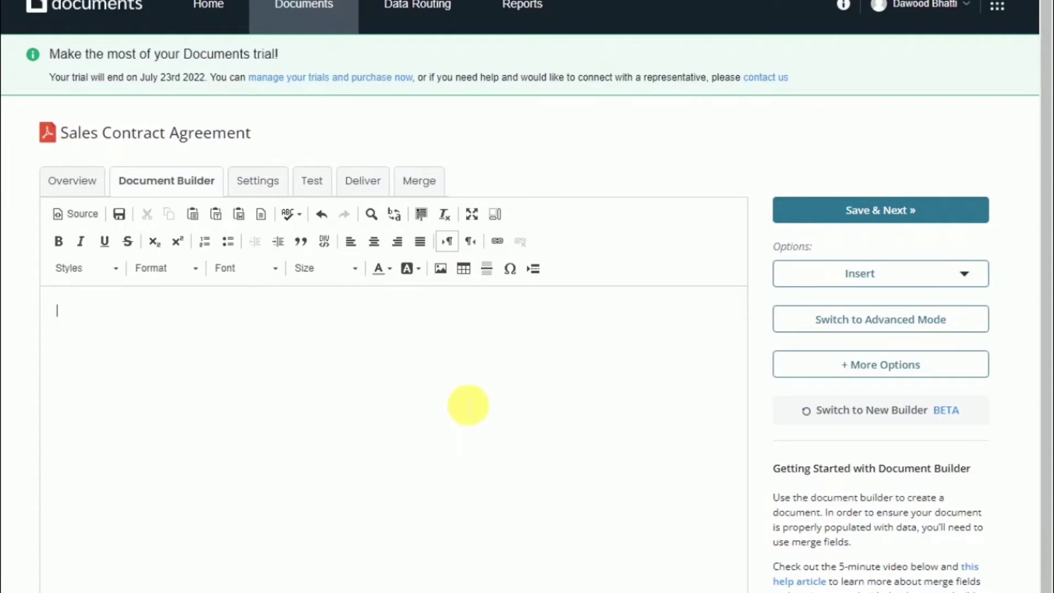
- Paste the logo back, then select everything and delete it to empty the editor
{"action": "scroll", "coordinate": [417, 412], "scroll_direction": "down", "scroll_amount": 2}
{"action": "scroll", "coordinate": [379, 390], "scroll_direction": "up", "scroll_amount": 2}
{"action": "scroll", "coordinate": [381, 384], "scroll_direction": "down", "scroll_amount": 2}
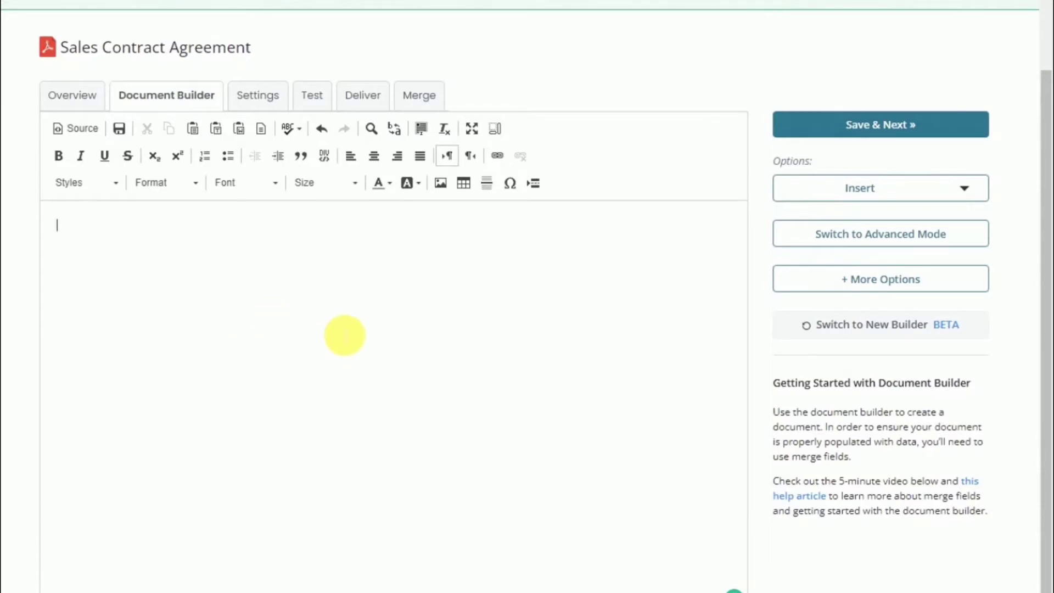
{"action": "left_click", "coordinate": [280, 326]}
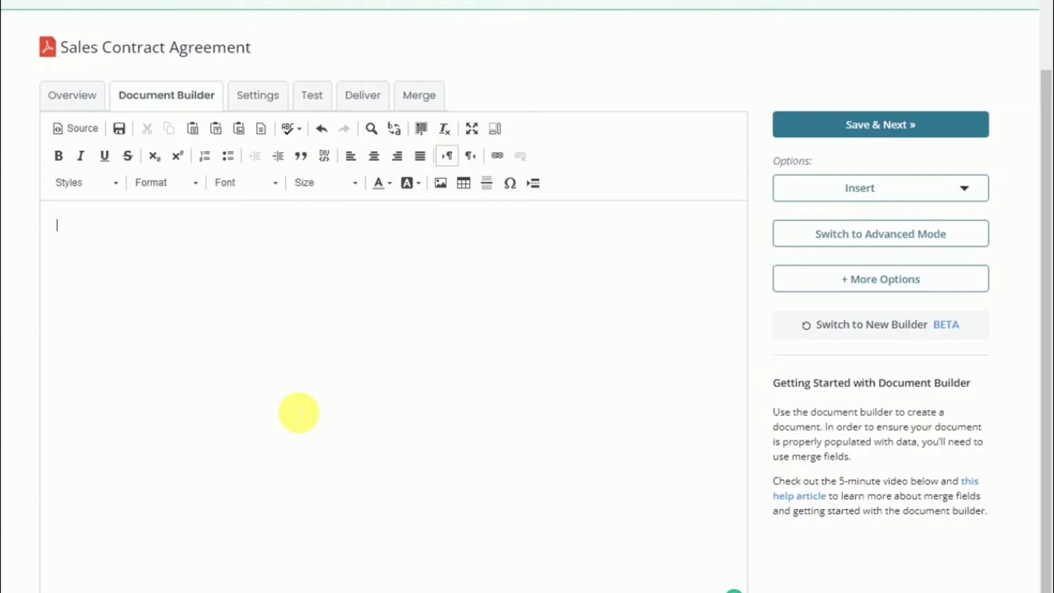
{"action": "key", "text": "ctrl+v"}
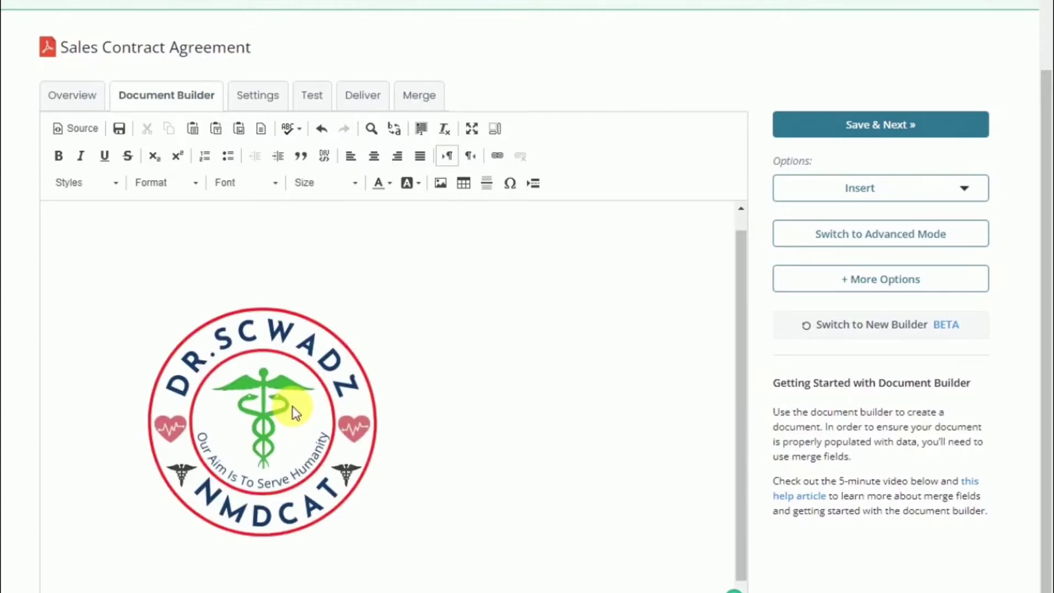
{"action": "key", "text": "ctrl+a"}
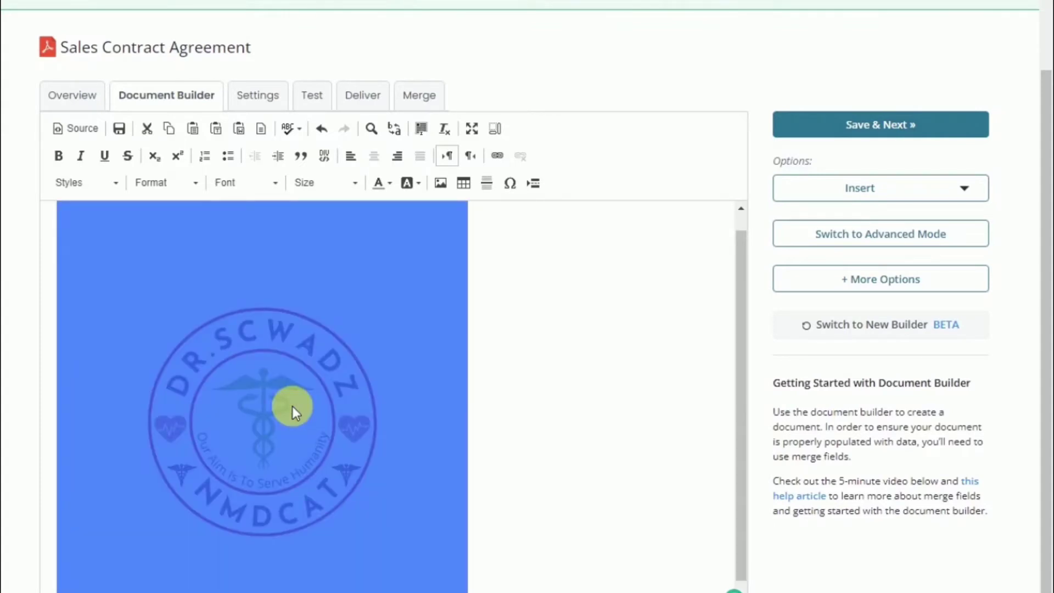
{"action": "key", "text": "Delete"}
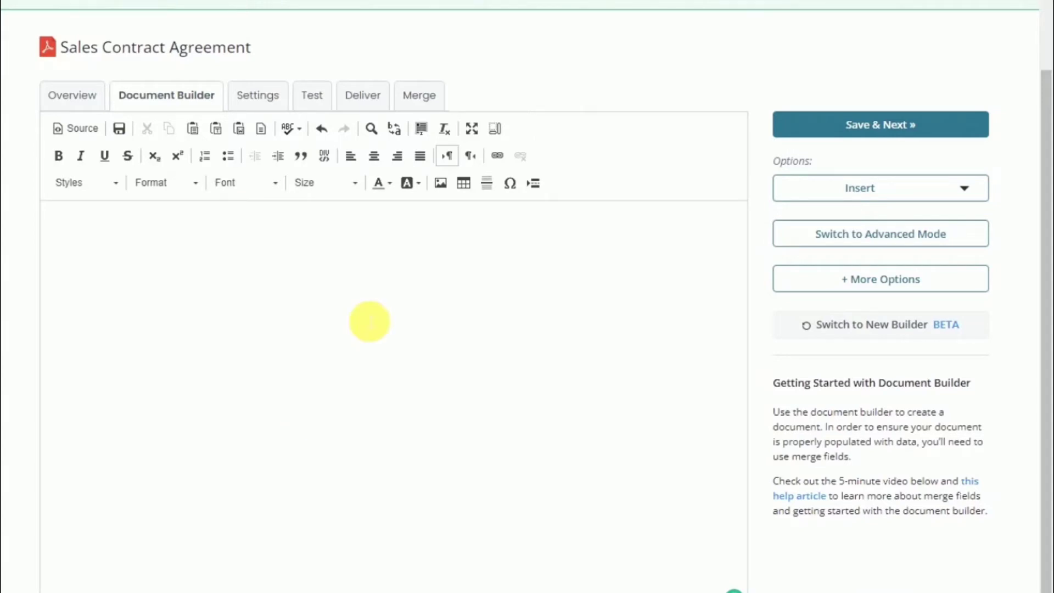
- Paste the contract text and make the title centred, bold and size 12
{"action": "type", "text": "Sales Contract Agreement This agreement made this {$Date}, by and between {$Company_Name} and {$Your_Company}. Witnesseth: That in consideration of the mutual covenants and agreements to be kept and performed on the part of said parties hereto, respectively as herein stated: I. {$Company_Name} of the first part covenants and agrees that it shall: {$Company_Terms} II. And {$Your_Company} covenants and agrees that it shall: {$Your_Company_Terms} III. Other terms to be observed by and between parties: {$Other_Terms} This agreement shall be binding upon the parties, their successors, assigns and personal representatives. This agreement shall be enforced under the laws of the state of {$State}. {$Company_Name} {$Your_Company} __________ __________ Signature Signature {$Date_1} _____ {$Date_2} _____ This document has important legal consequences. Please consult with an attorney prior to use of this document as contracts may require the use of special provisions or language not included in this form. If you choose to use this form as is, use is strictly at your own risk."}
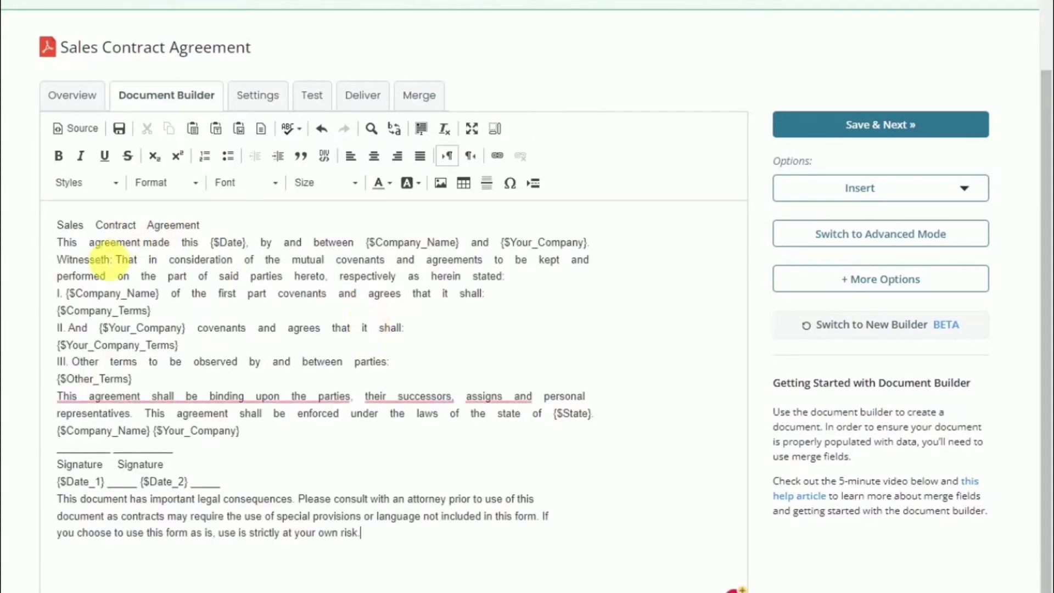
{"action": "left_click_drag", "start_coordinate": [55, 225], "coordinate": [252, 225]}
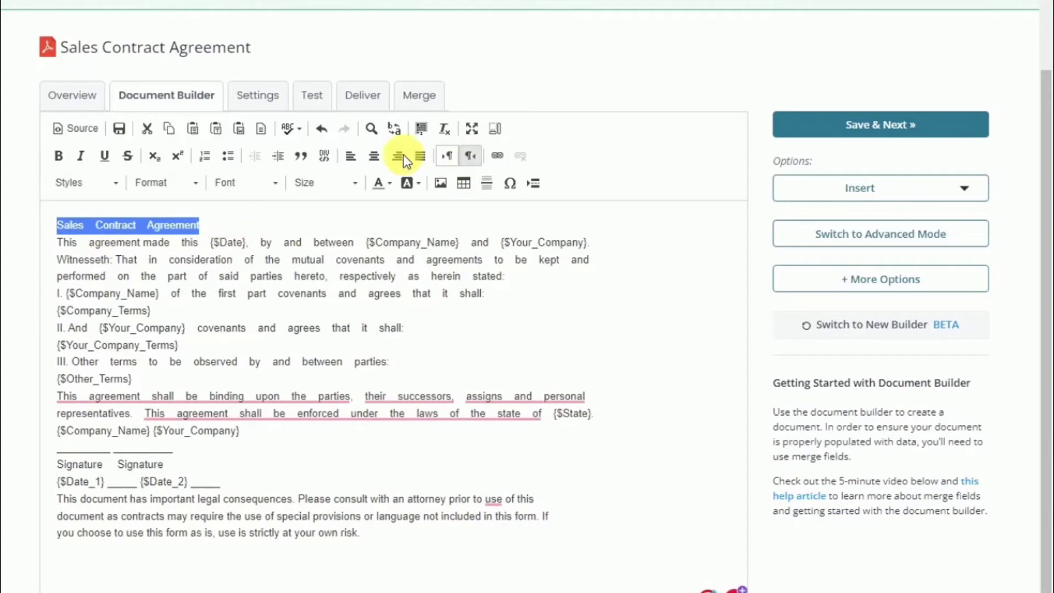
{"action": "left_click", "coordinate": [375, 157]}
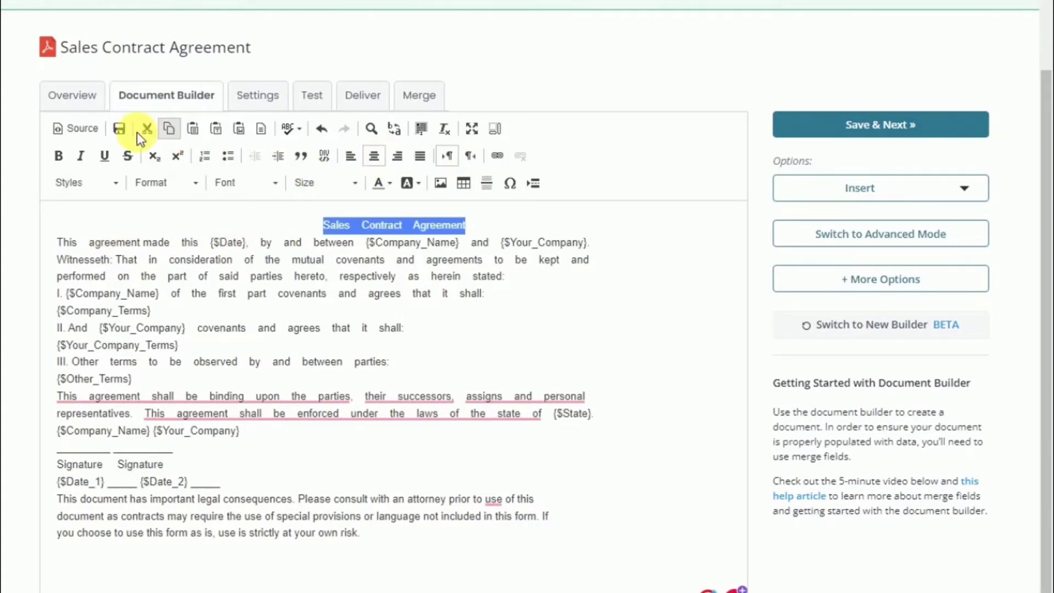
{"action": "left_click", "coordinate": [64, 159]}
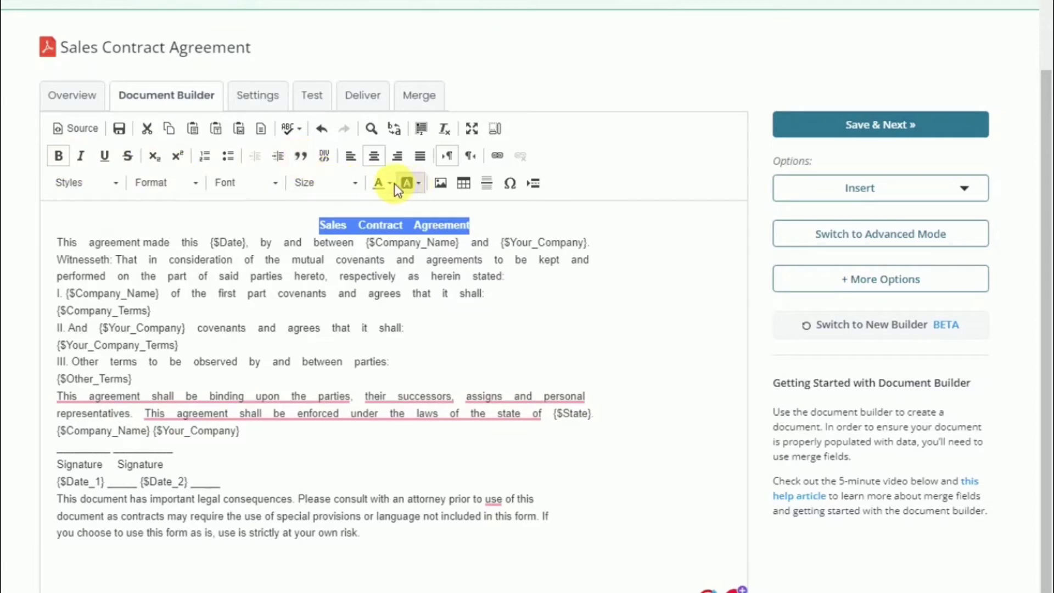
{"action": "left_click", "coordinate": [353, 184]}
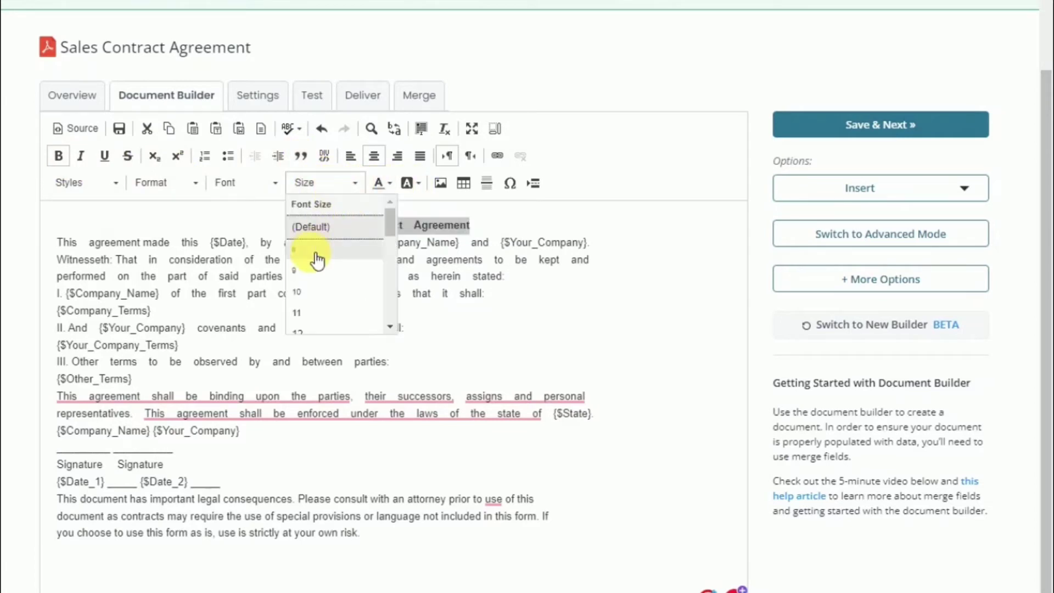
{"action": "left_click", "coordinate": [306, 329]}
- Set a body line to size 16, italicize the opening line, and add a blank line before Witnesseth
{"action": "left_click", "coordinate": [587, 284]}
{"action": "left_click", "coordinate": [354, 183]}
{"action": "scroll", "coordinate": [349, 292], "scroll_direction": "down", "scroll_amount": 2}
{"action": "left_click", "coordinate": [341, 296]}
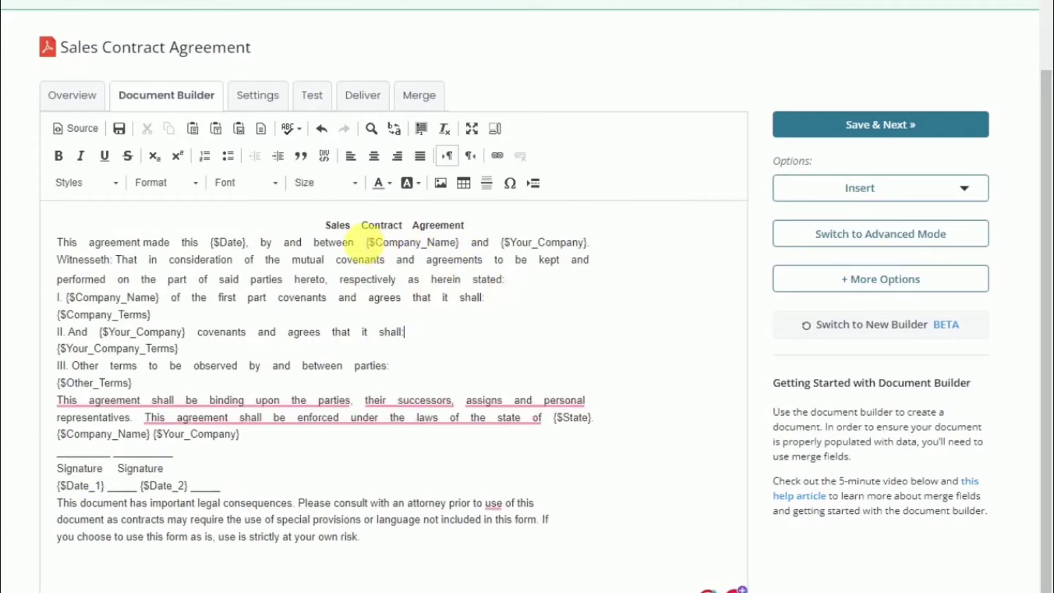
{"action": "left_click_drag", "start_coordinate": [57, 242], "coordinate": [626, 254]}
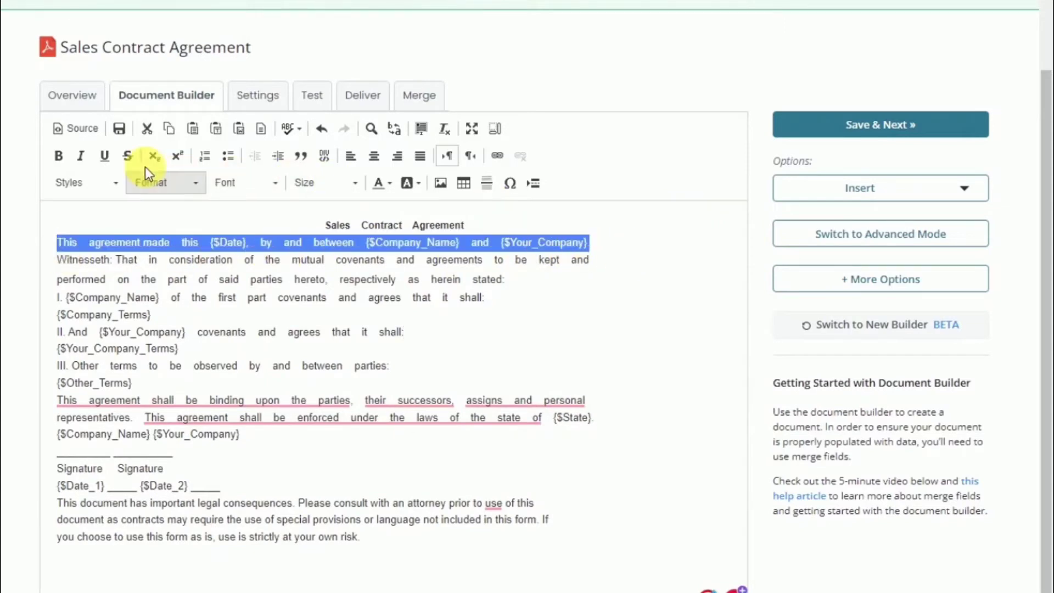
{"action": "left_click", "coordinate": [80, 161]}
{"action": "left_click", "coordinate": [666, 296]}
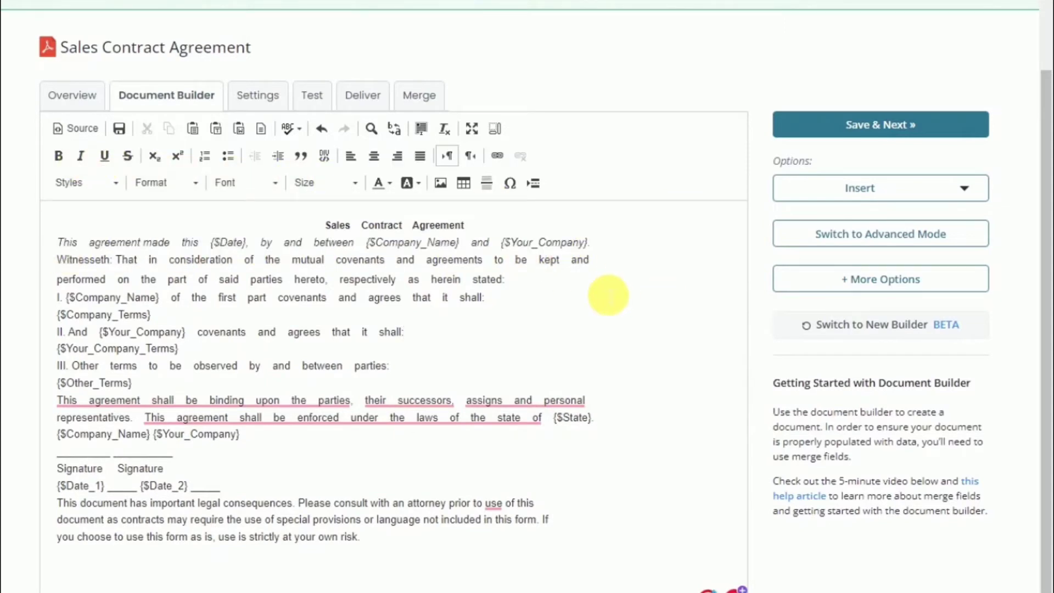
{"action": "left_click", "coordinate": [628, 254]}
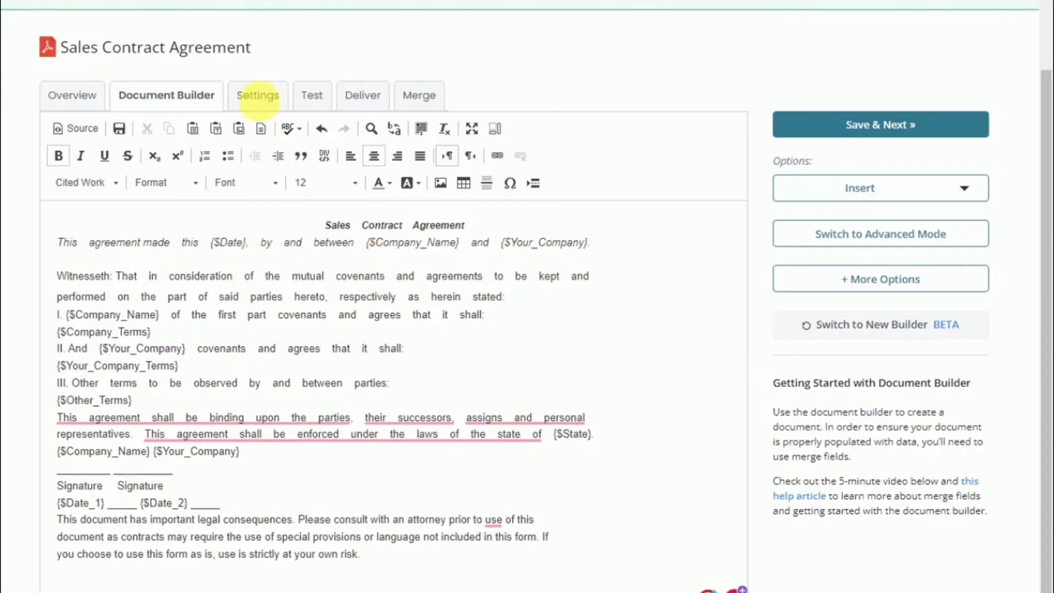
- Save the contract text, then inspect the {$Date} and {$Your_Company} merge fields
{"action": "left_click", "coordinate": [840, 141]}
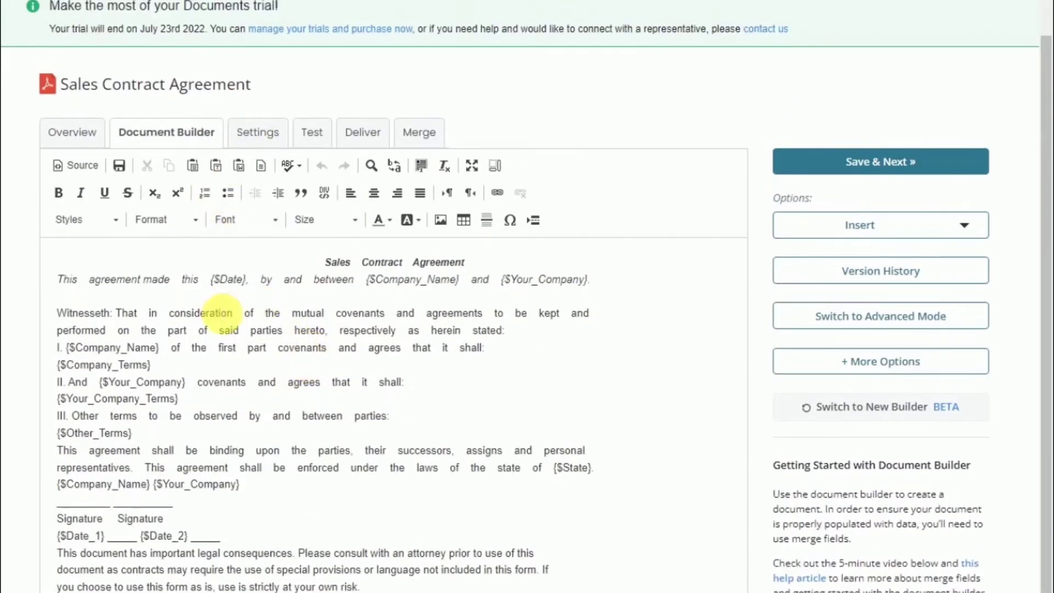
{"action": "left_click_drag", "start_coordinate": [207, 282], "coordinate": [252, 283]}
{"action": "left_click", "coordinate": [502, 276]}
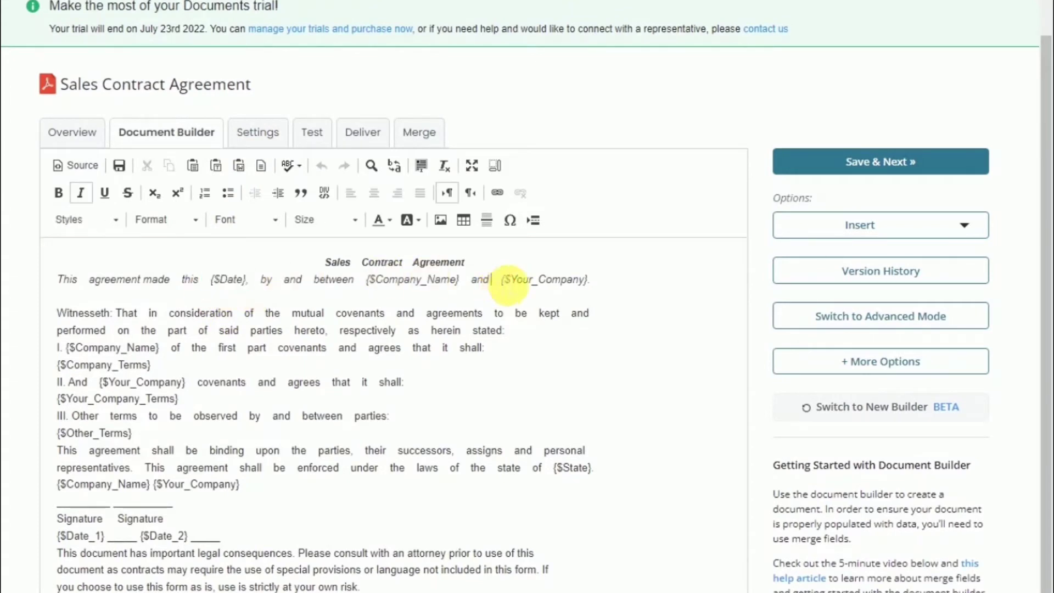
{"action": "left_click", "coordinate": [623, 288]}
{"action": "left_click_drag", "start_coordinate": [623, 288], "coordinate": [506, 278]}
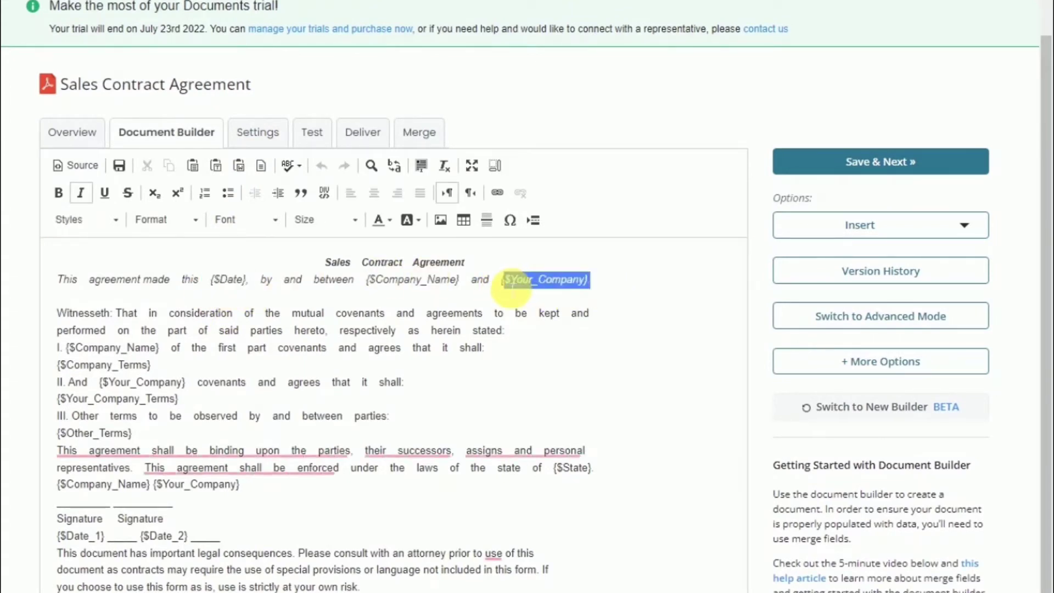
{"action": "left_click", "coordinate": [629, 301]}
{"action": "scroll", "coordinate": [615, 305], "scroll_direction": "up", "scroll_amount": 1}
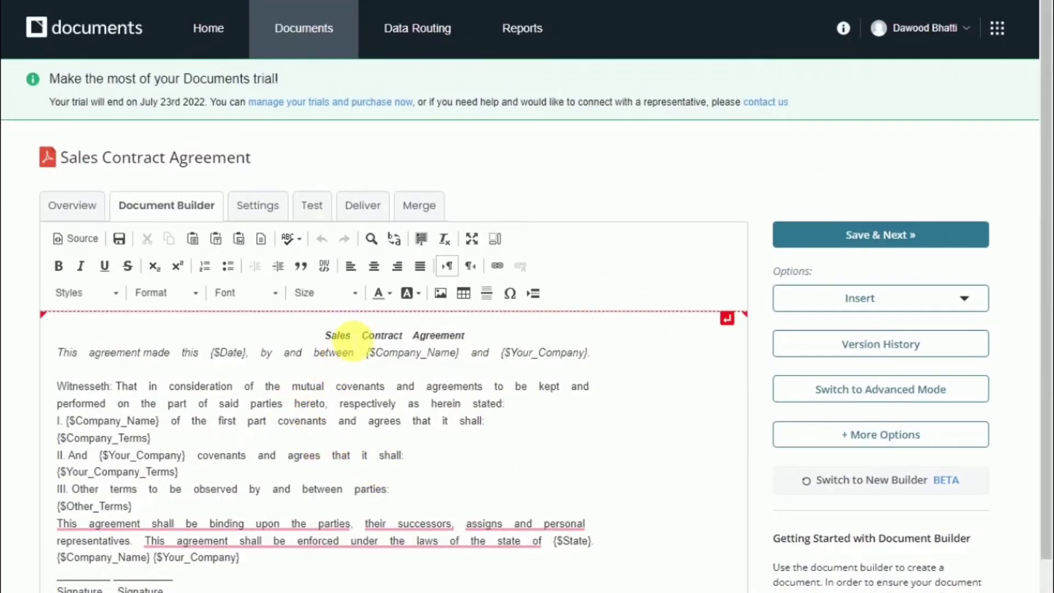
- Select the 'Sales Contract Agreement' title and set its font size to 18
{"action": "left_click_drag", "start_coordinate": [332, 336], "coordinate": [487, 342]}
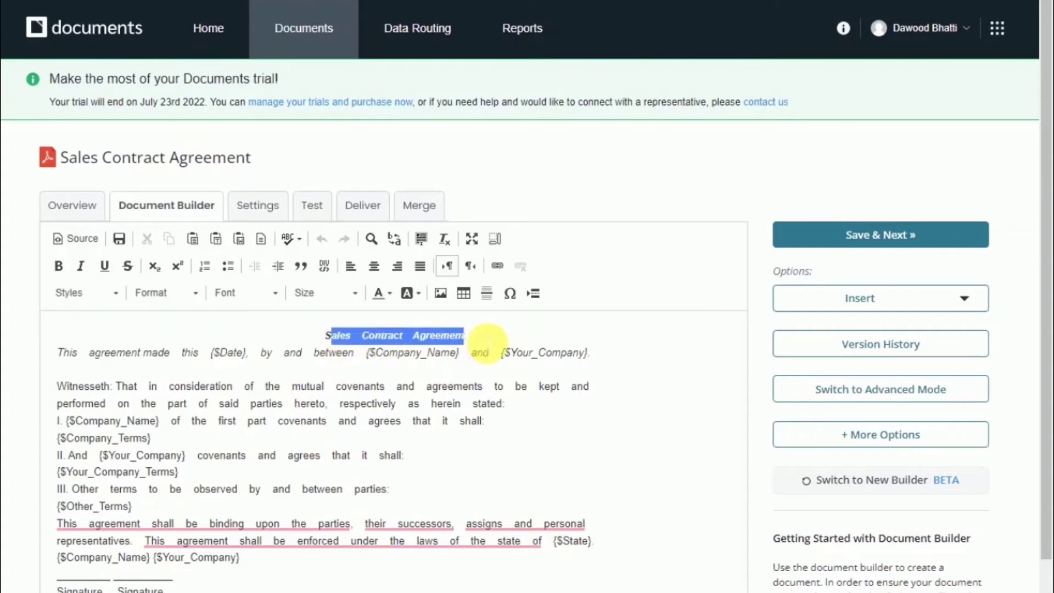
{"action": "left_click_drag", "start_coordinate": [322, 336], "coordinate": [478, 337]}
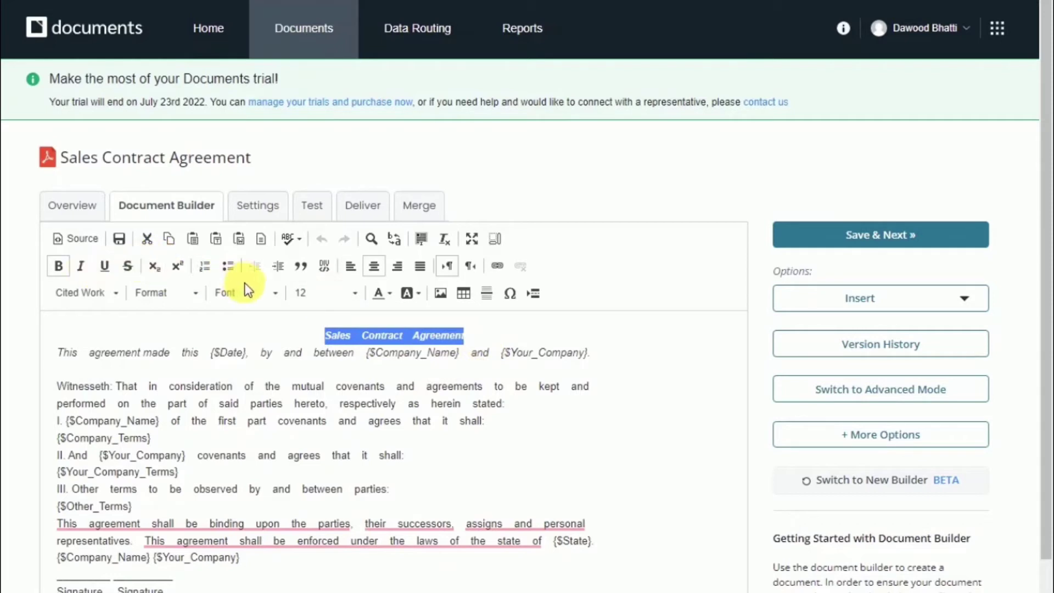
{"action": "left_click", "coordinate": [338, 300]}
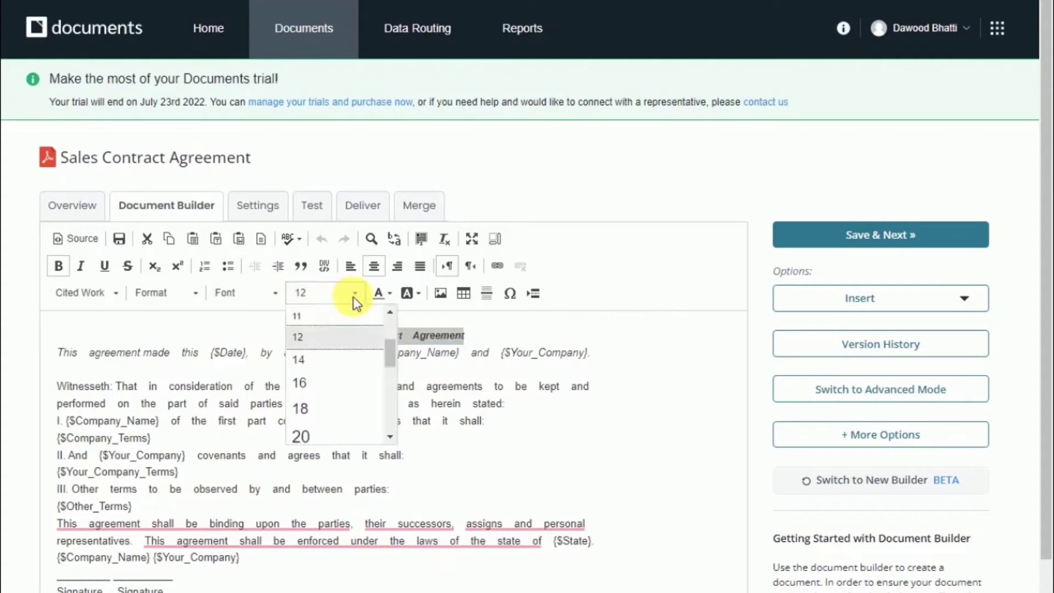
{"action": "left_click", "coordinate": [335, 421]}
{"action": "left_click", "coordinate": [609, 367]}
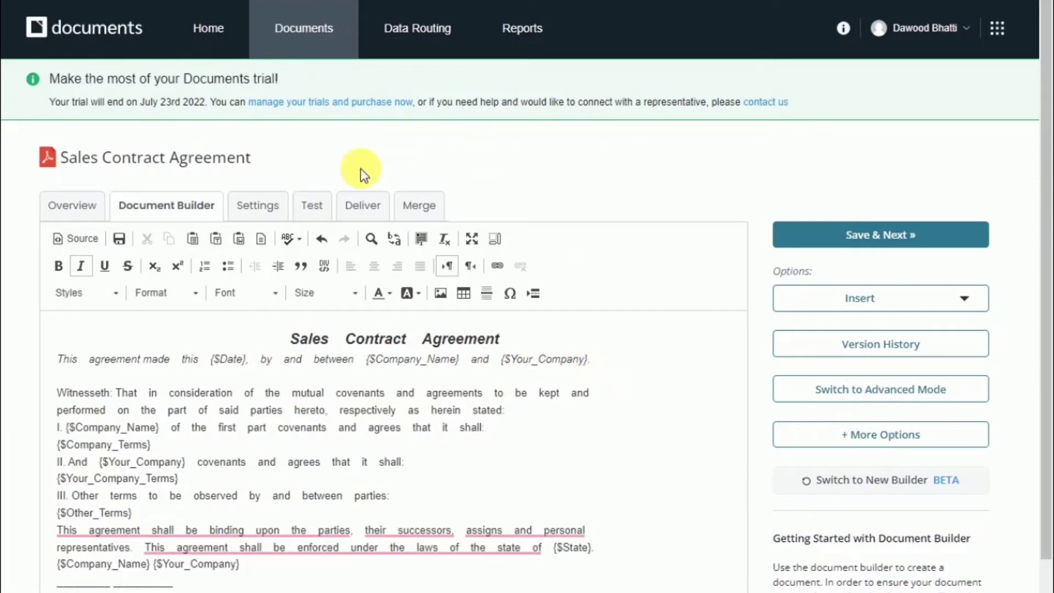
- Leave the editor for Settings and keep PDF as the output format
{"action": "left_click", "coordinate": [269, 213]}
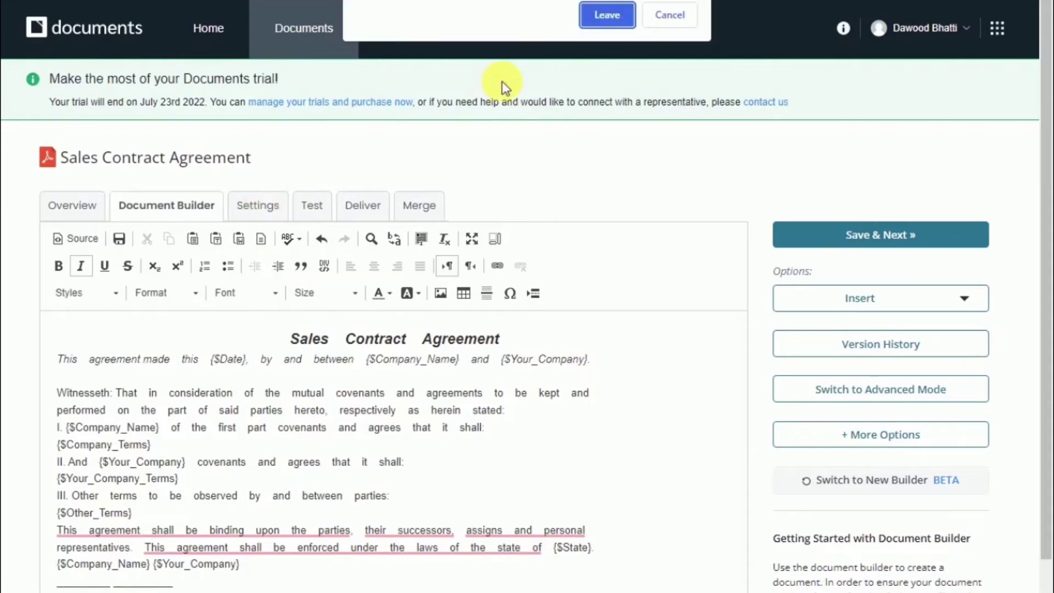
{"action": "left_click", "coordinate": [601, 15]}
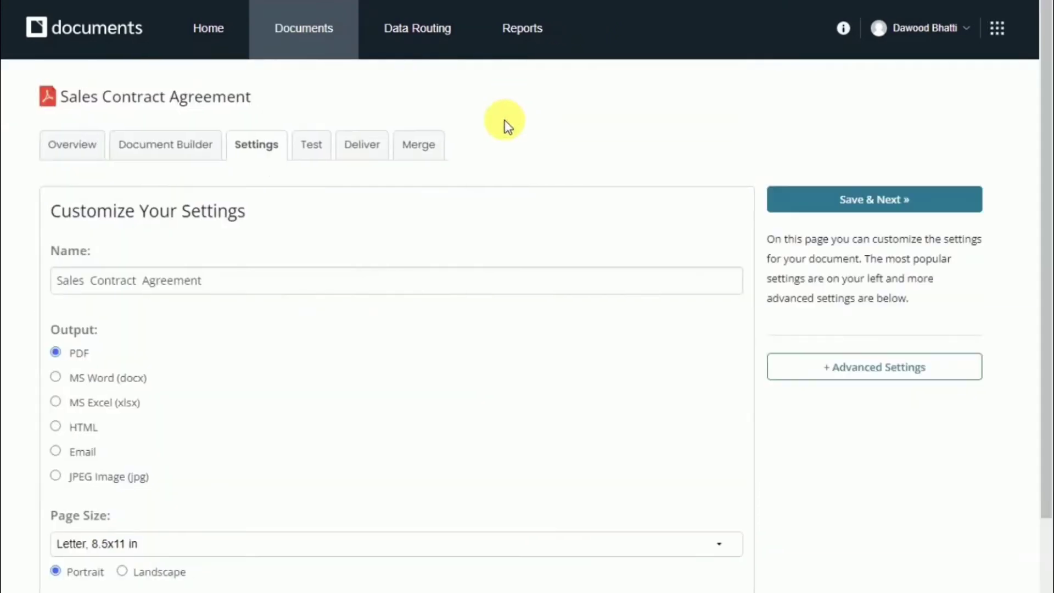
{"action": "scroll", "coordinate": [301, 324], "scroll_direction": "down", "scroll_amount": 2}
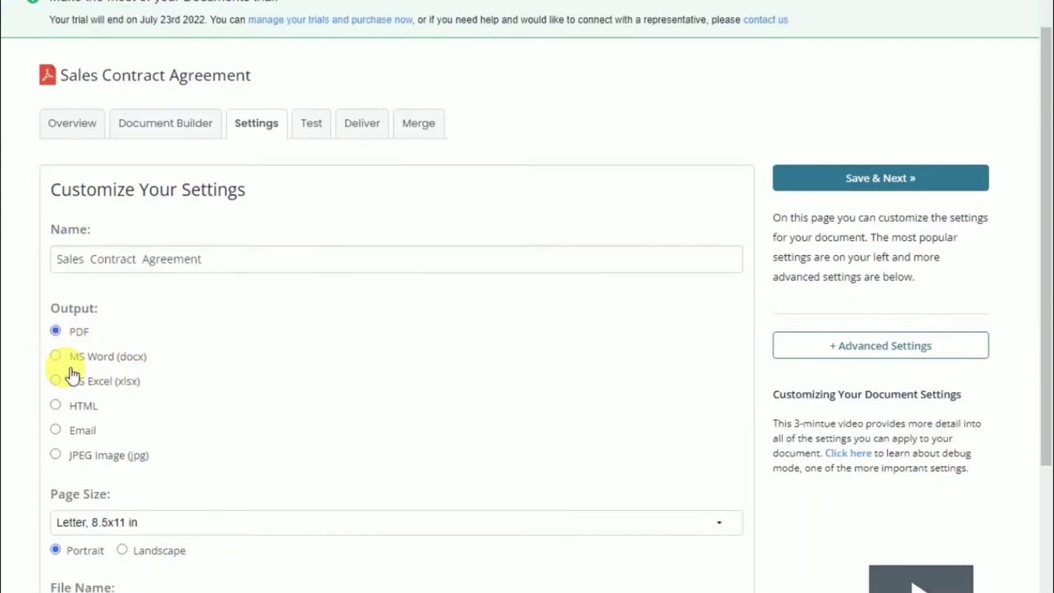
{"action": "left_click", "coordinate": [63, 358]}
{"action": "left_click", "coordinate": [59, 333]}
- Use Company_Name as the generated file name suffix
{"action": "scroll", "coordinate": [134, 408], "scroll_direction": "down", "scroll_amount": 2}
{"action": "scroll", "coordinate": [135, 408], "scroll_direction": "down", "scroll_amount": 1}
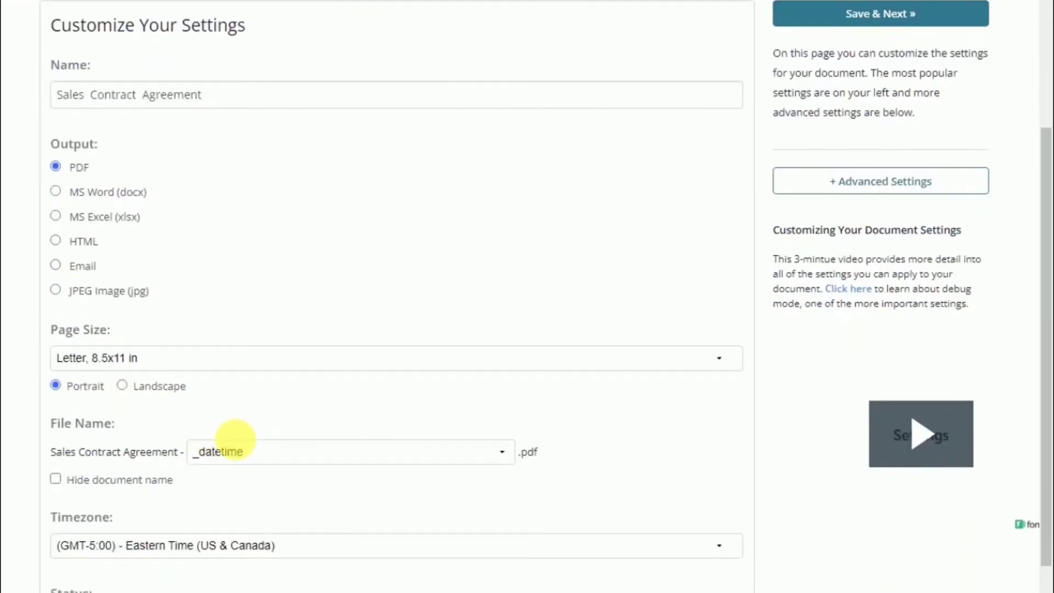
{"action": "left_click", "coordinate": [281, 461]}
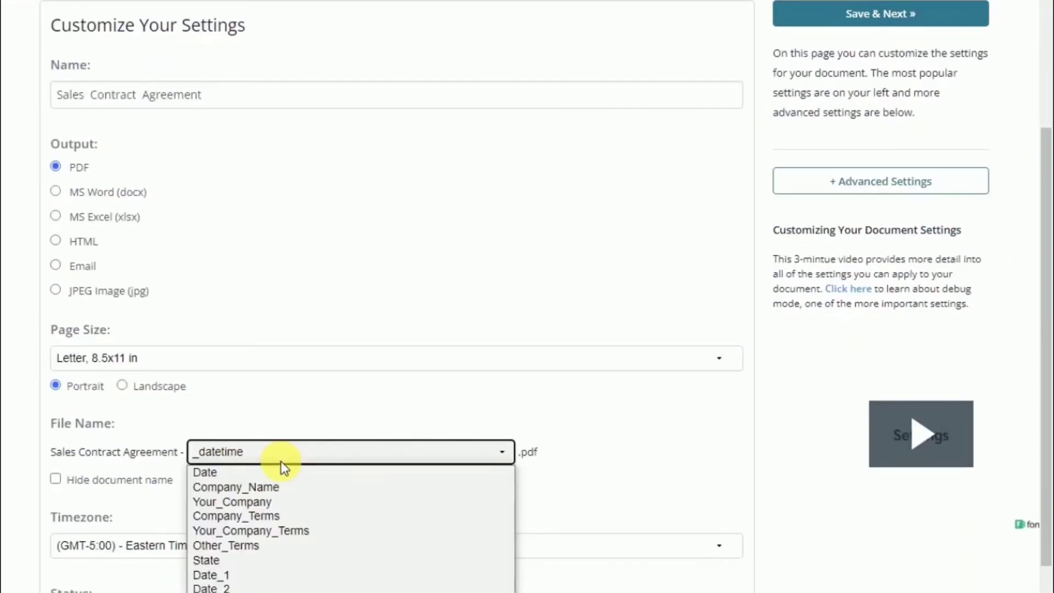
{"action": "left_click", "coordinate": [259, 486]}
{"action": "scroll", "coordinate": [255, 497], "scroll_direction": "down", "scroll_amount": 3}
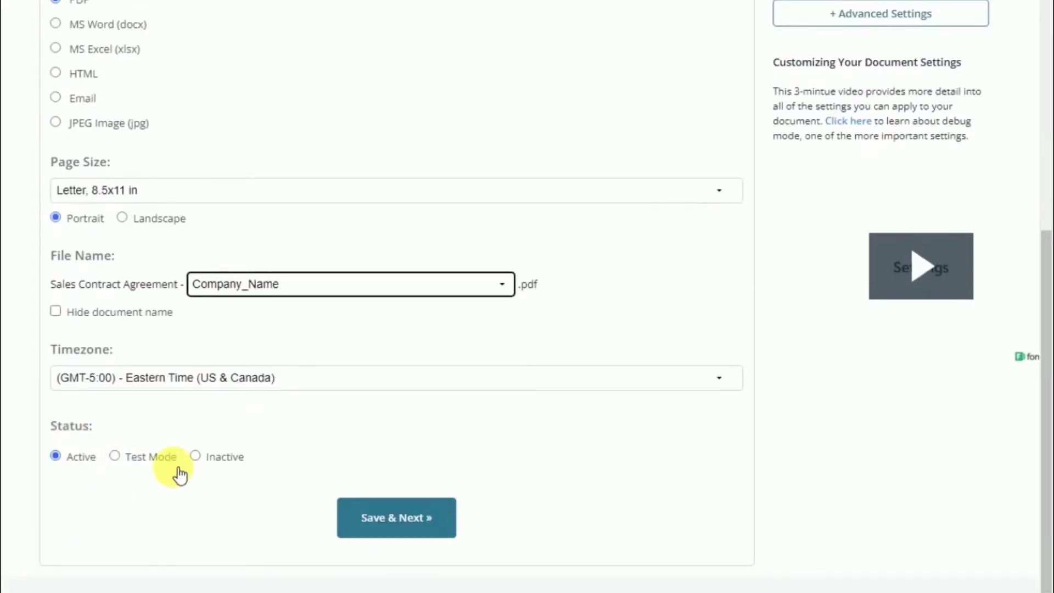
{"action": "scroll", "coordinate": [127, 373], "scroll_direction": "up", "scroll_amount": 4}
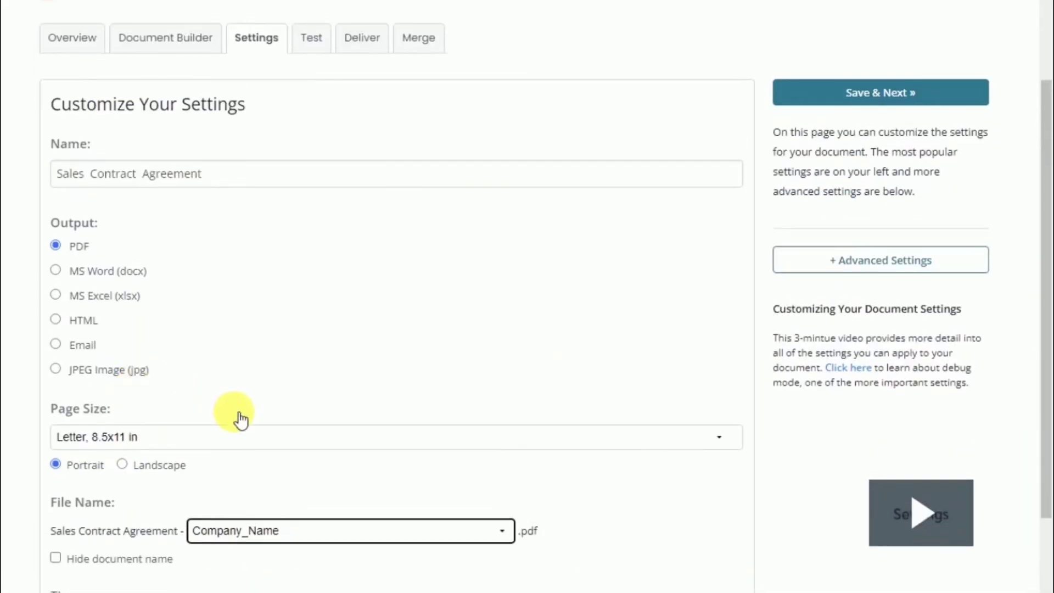
{"action": "scroll", "coordinate": [251, 436], "scroll_direction": "down", "scroll_amount": 2}
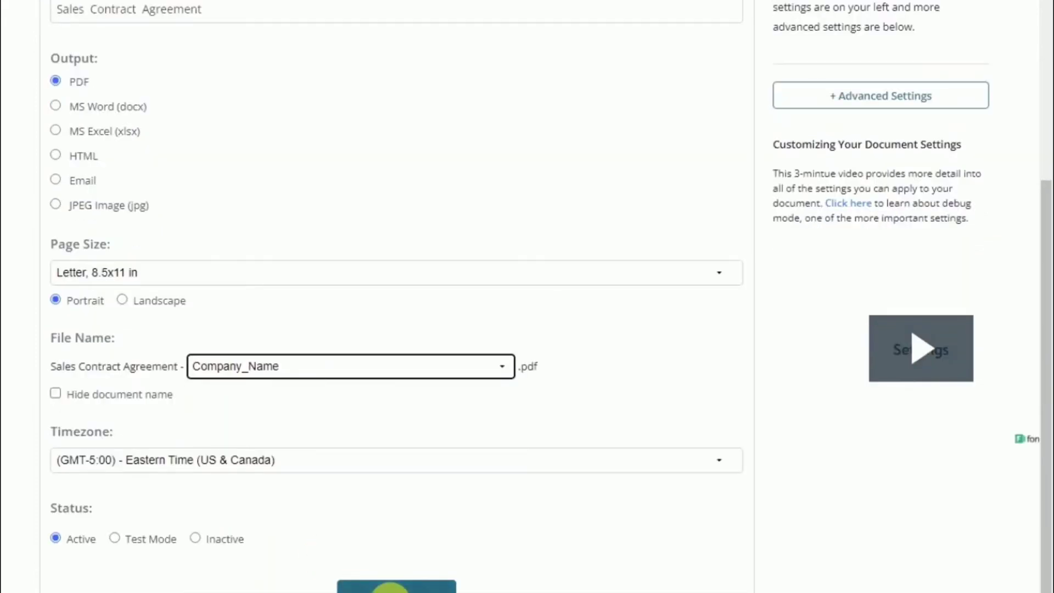
- Save the settings and enter test data: Your_Company 'ABC Company' and Date 11-07-2022
{"action": "left_click", "coordinate": [391, 578]}
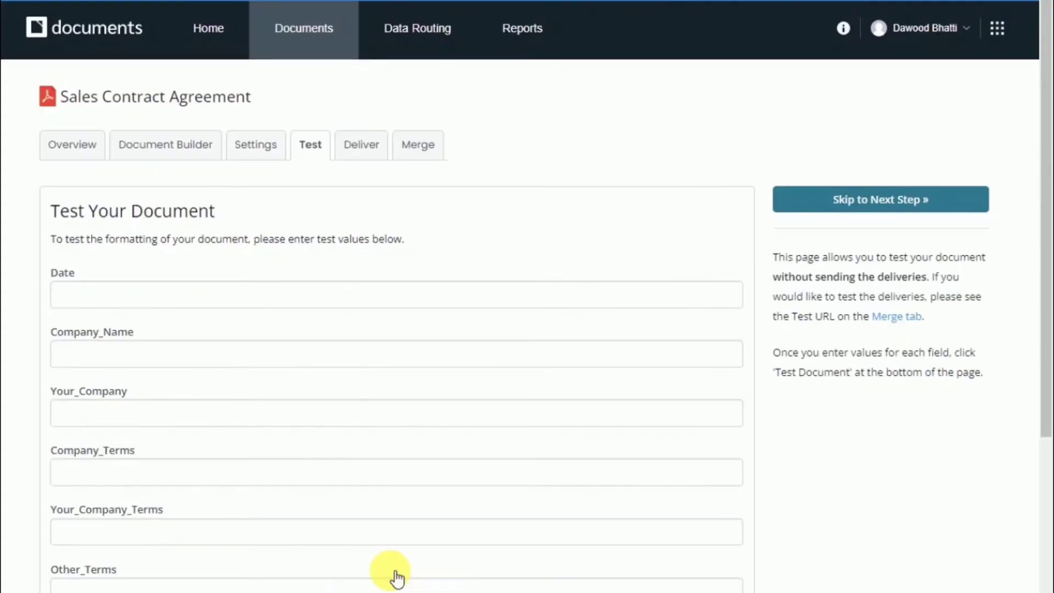
{"action": "scroll", "coordinate": [204, 311], "scroll_direction": "down", "scroll_amount": 2}
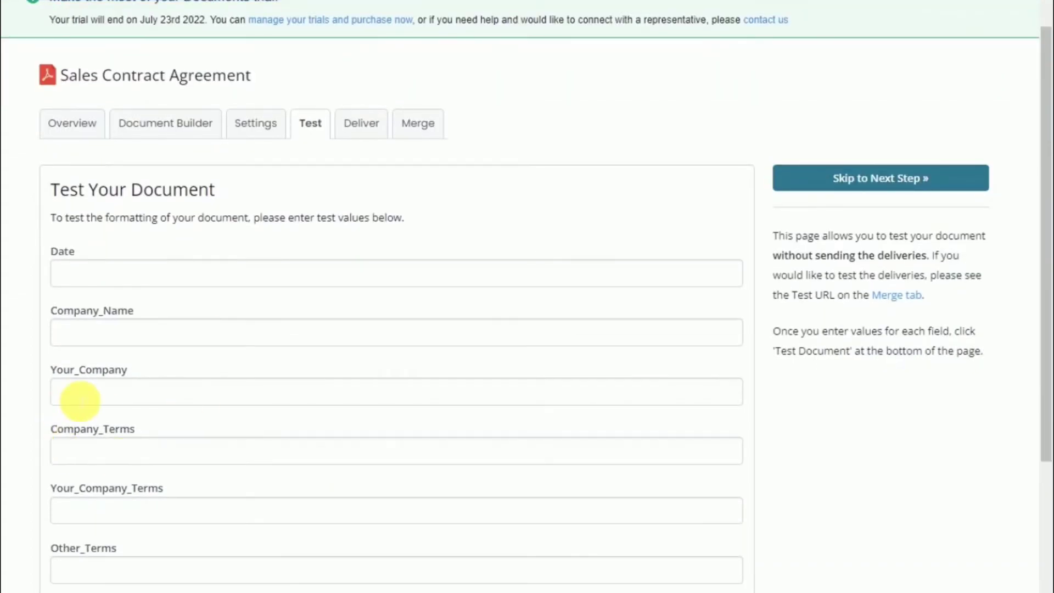
{"action": "left_click", "coordinate": [94, 400]}
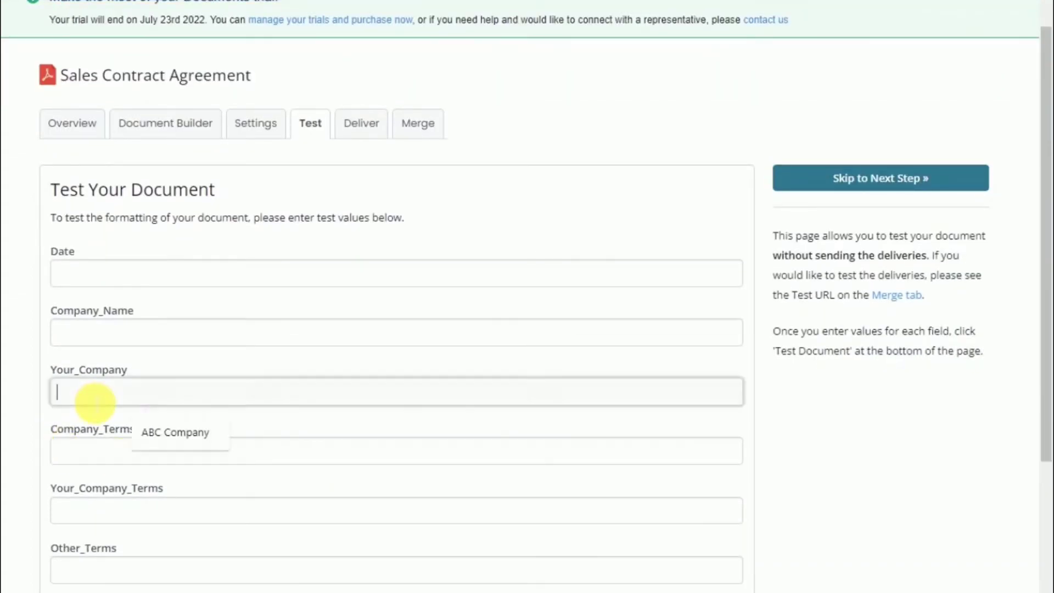
{"action": "left_click", "coordinate": [168, 427]}
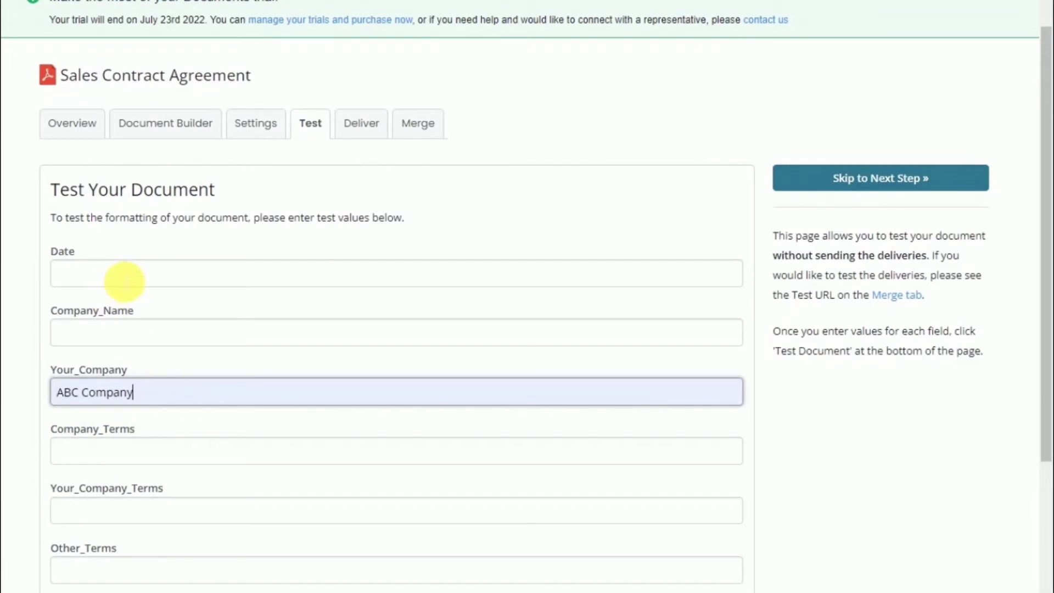
{"action": "left_click", "coordinate": [126, 279]}
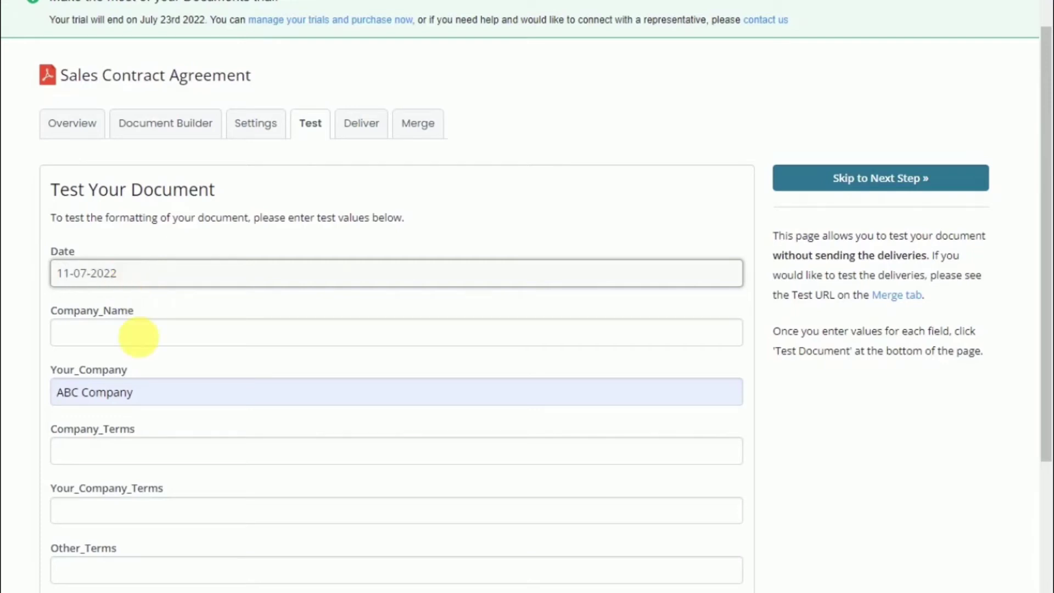
{"action": "scroll", "coordinate": [134, 409], "scroll_direction": "down", "scroll_amount": 2}
{"action": "scroll", "coordinate": [163, 534], "scroll_direction": "down", "scroll_amount": 3}
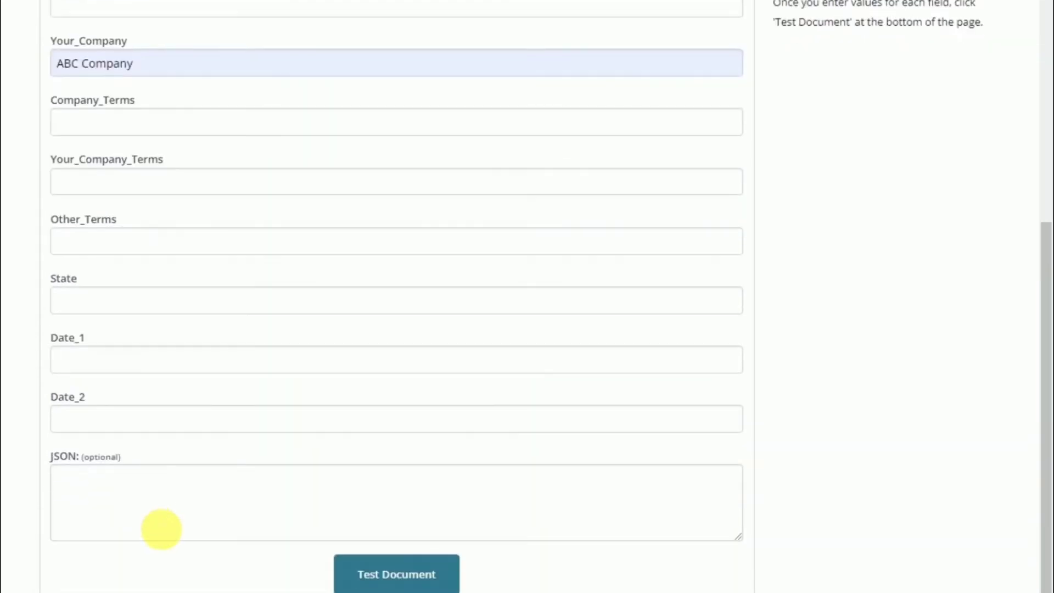
- Generate a test PDF of the document with the entered values
{"action": "left_click", "coordinate": [176, 541]}
{"action": "scroll", "coordinate": [184, 476], "scroll_direction": "up", "scroll_amount": 6}
{"action": "scroll", "coordinate": [181, 474], "scroll_direction": "up", "scroll_amount": 2}
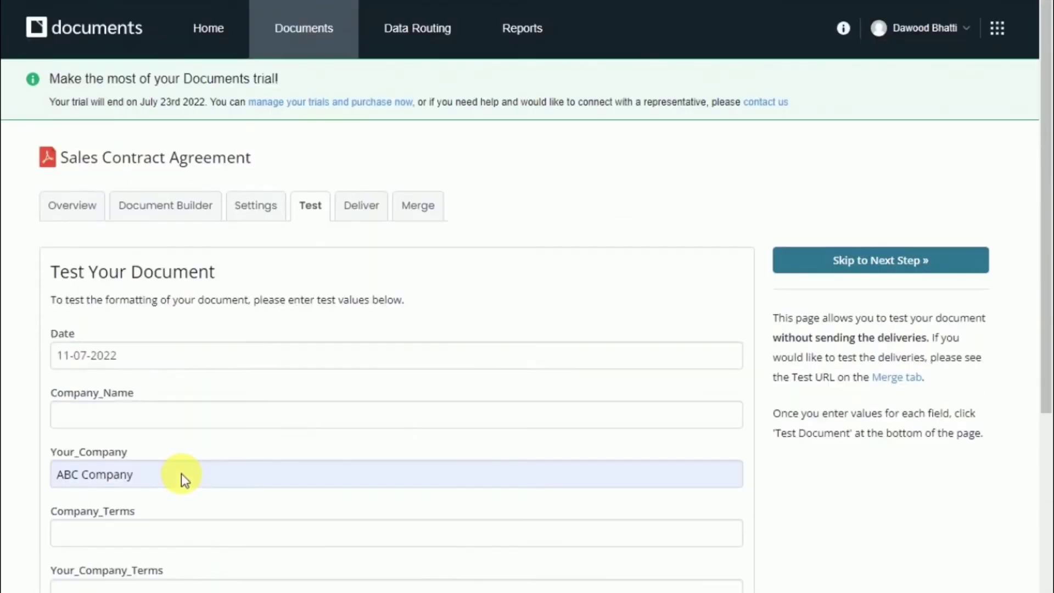
{"action": "scroll", "coordinate": [183, 476], "scroll_direction": "down", "scroll_amount": 5}
{"action": "scroll", "coordinate": [188, 481], "scroll_direction": "down", "scroll_amount": 3}
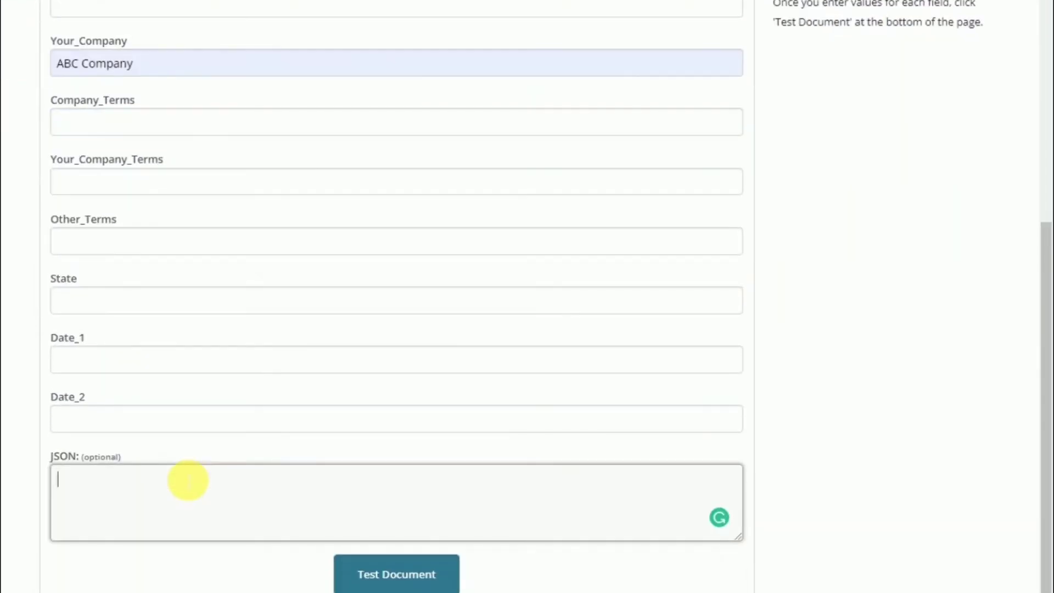
{"action": "scroll", "coordinate": [188, 480], "scroll_direction": "up", "scroll_amount": 6}
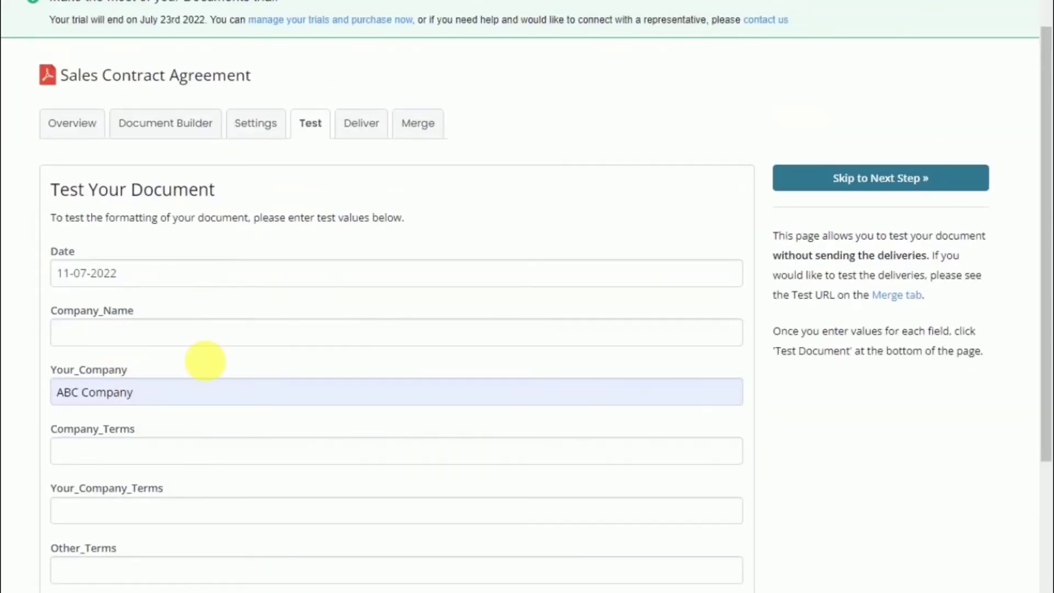
{"action": "scroll", "coordinate": [220, 373], "scroll_direction": "down", "scroll_amount": 5}
{"action": "left_click", "coordinate": [444, 573]}
- Review the generated test PDF and move to the Deliver step's email delivery
{"action": "scroll", "coordinate": [398, 566], "scroll_direction": "up", "scroll_amount": 4}
{"action": "scroll", "coordinate": [127, 442], "scroll_direction": "down", "scroll_amount": 3}
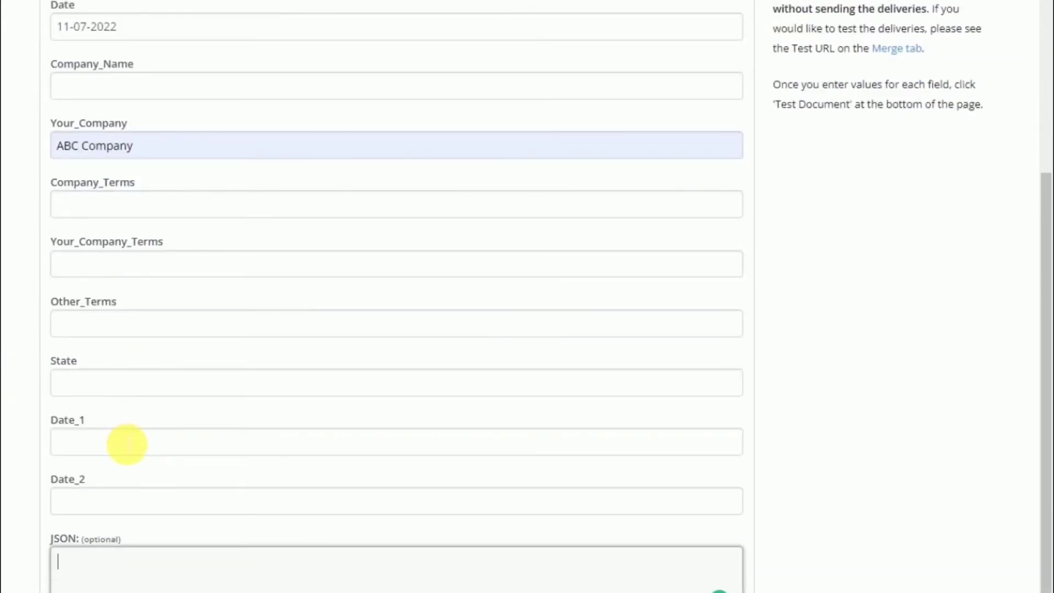
{"action": "scroll", "coordinate": [127, 444], "scroll_direction": "up", "scroll_amount": 2}
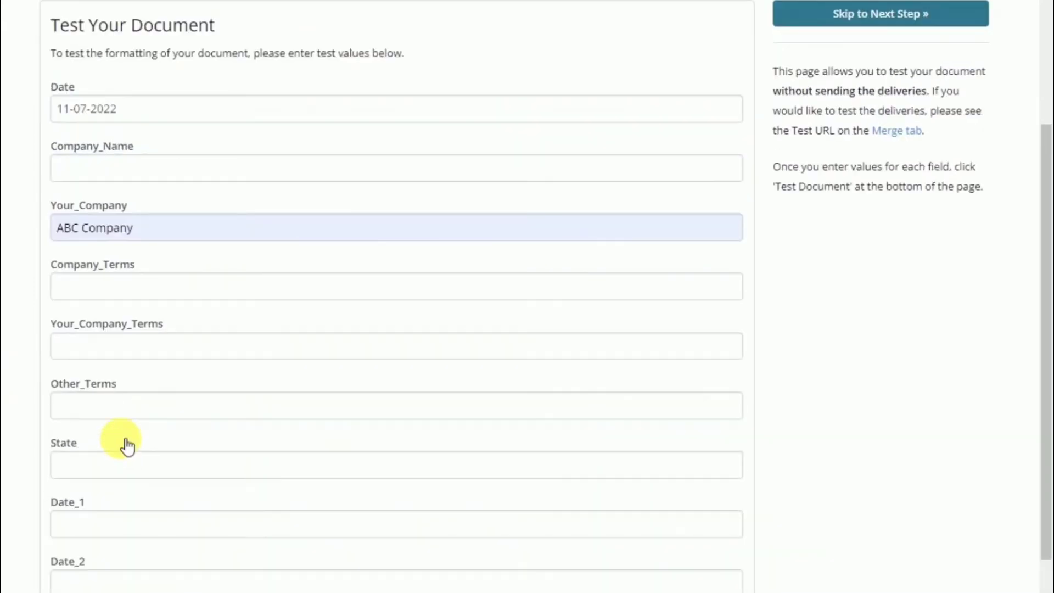
{"action": "scroll", "coordinate": [127, 444], "scroll_direction": "down", "scroll_amount": 2}
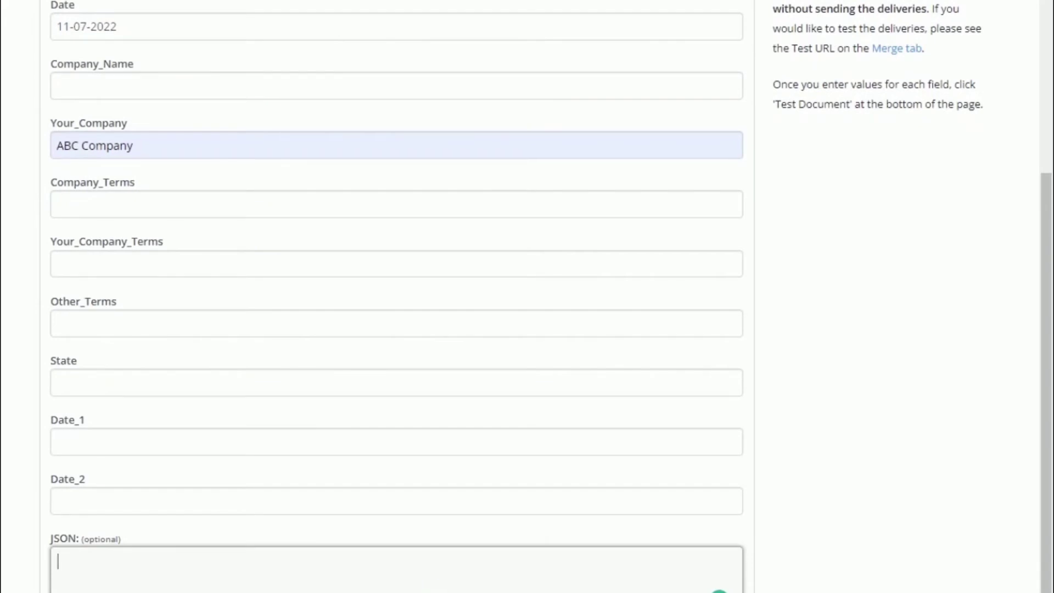
{"action": "left_click", "coordinate": [276, 535]}
{"action": "scroll", "coordinate": [383, 589], "scroll_direction": "up", "scroll_amount": 5}
{"action": "scroll", "coordinate": [384, 588], "scroll_direction": "down", "scroll_amount": 5}
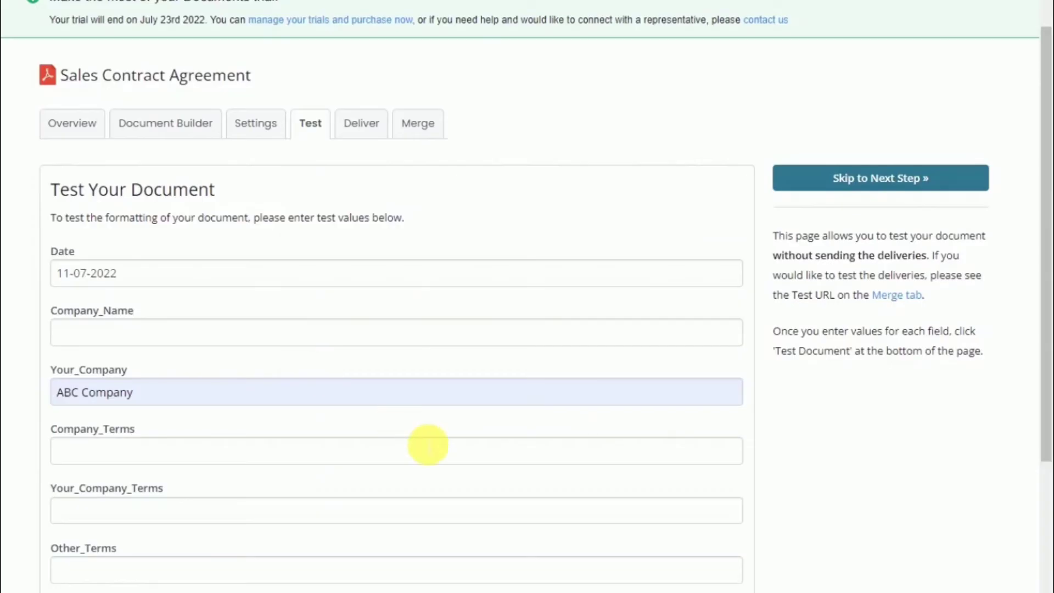
{"action": "scroll", "coordinate": [426, 443], "scroll_direction": "up", "scroll_amount": 2}
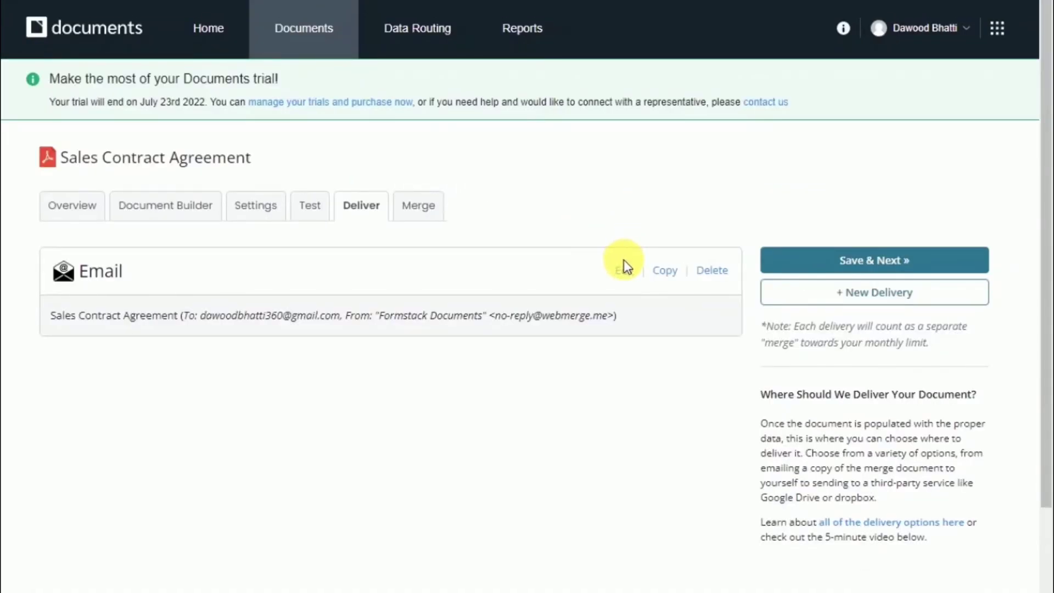
- Insert the Your_Company merge field on a new line after the email's 'questions.' sentence
{"action": "left_click", "coordinate": [629, 269]}
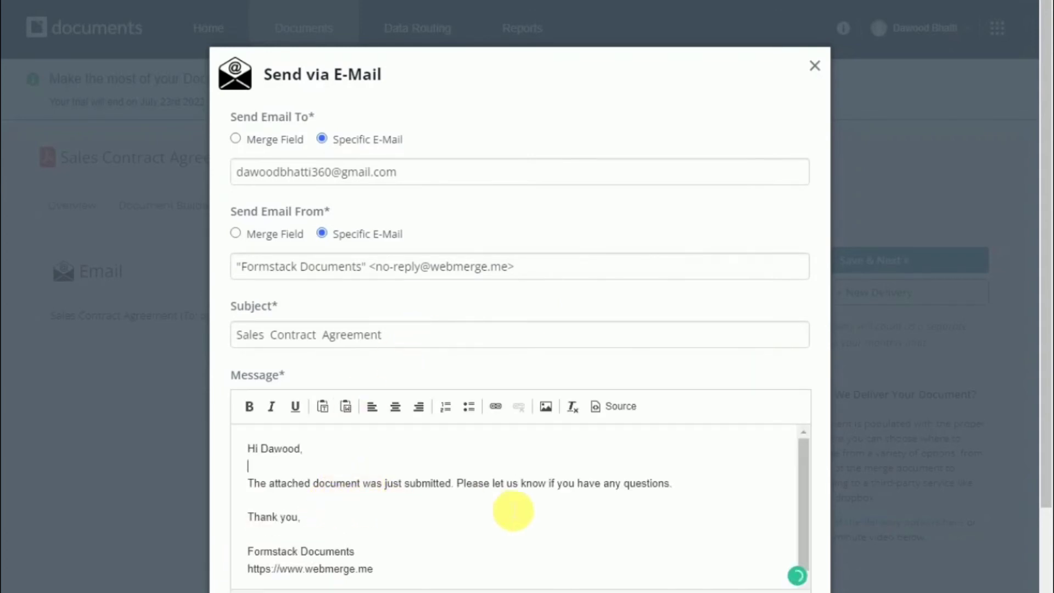
{"action": "left_click", "coordinate": [416, 534]}
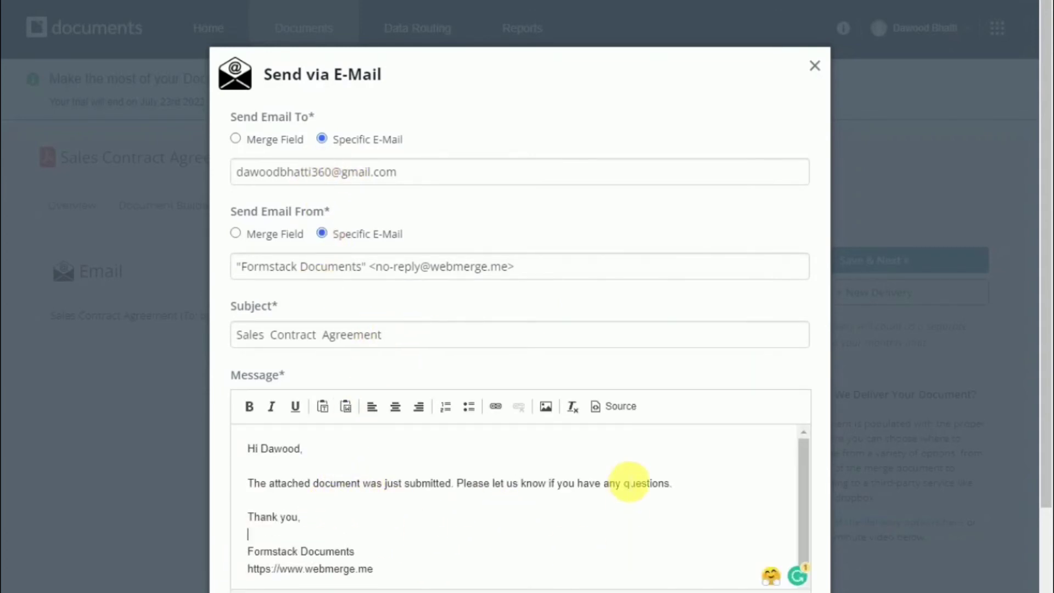
{"action": "left_click", "coordinate": [711, 487]}
{"action": "key", "text": "Return"}
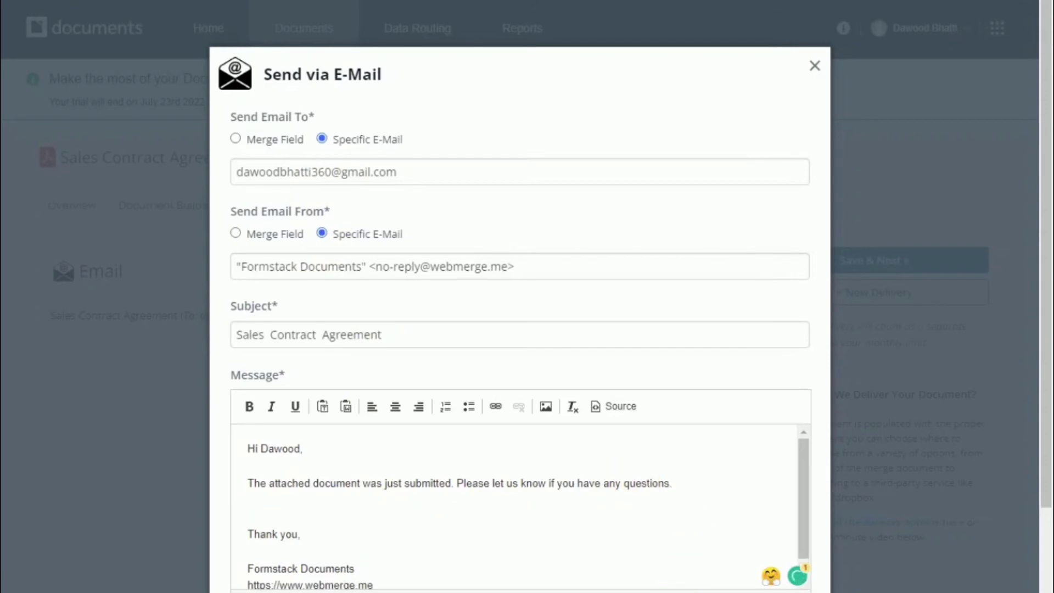
{"action": "right_click", "coordinate": [697, 483]}
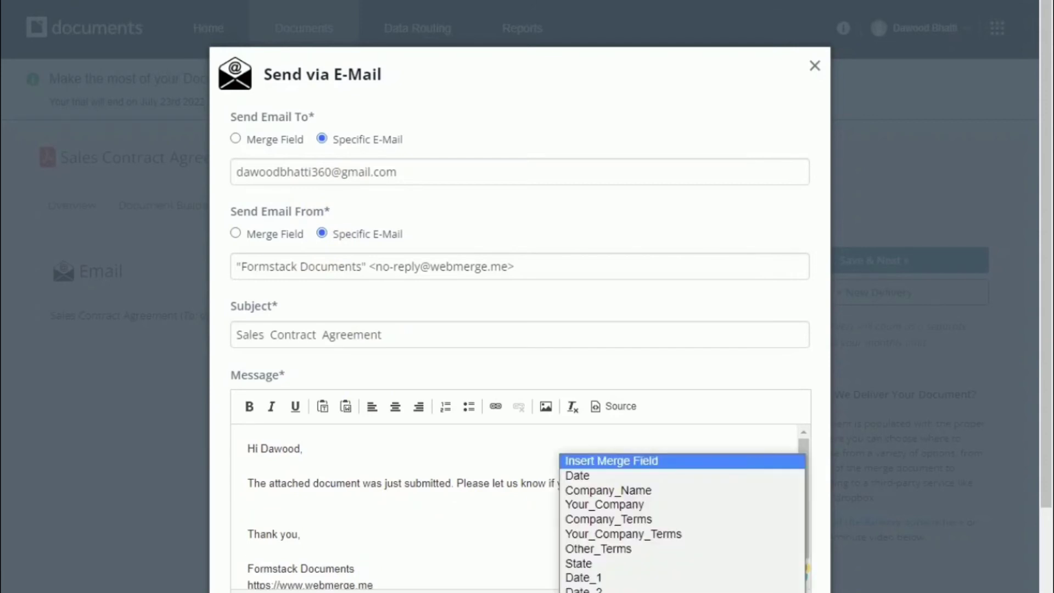
{"action": "left_click", "coordinate": [631, 504]}
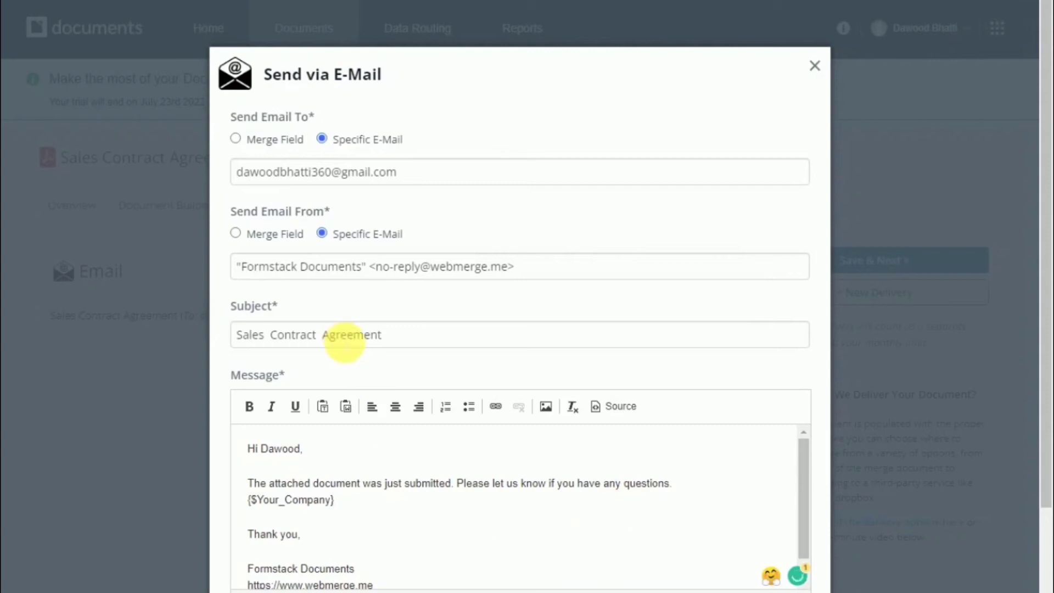
- Check the subject, sender and recipient fields, then save the email delivery
{"action": "left_click", "coordinate": [387, 333]}
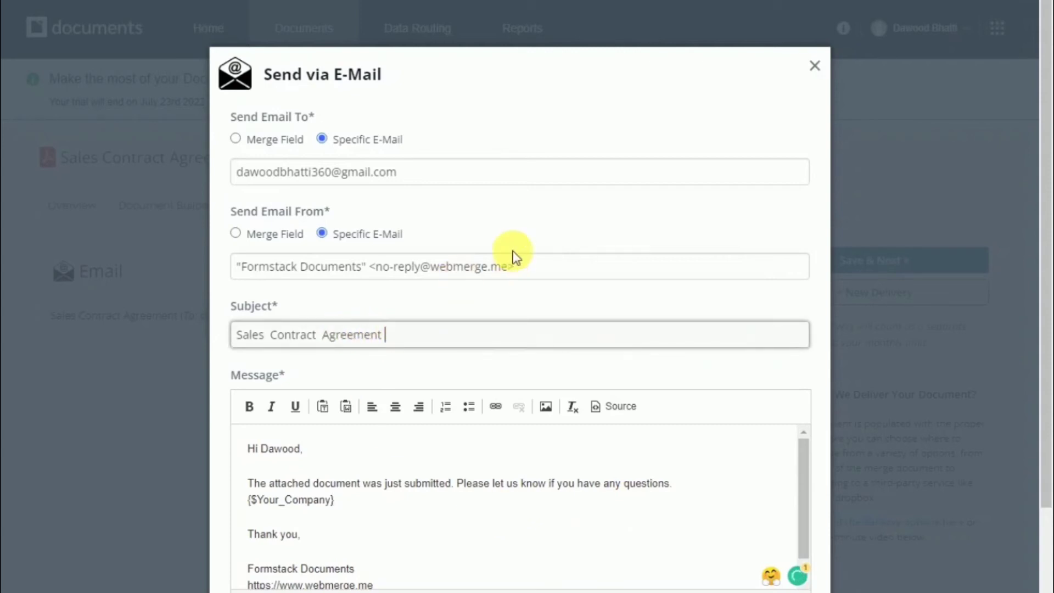
{"action": "left_click", "coordinate": [521, 267]}
{"action": "left_click", "coordinate": [482, 185]}
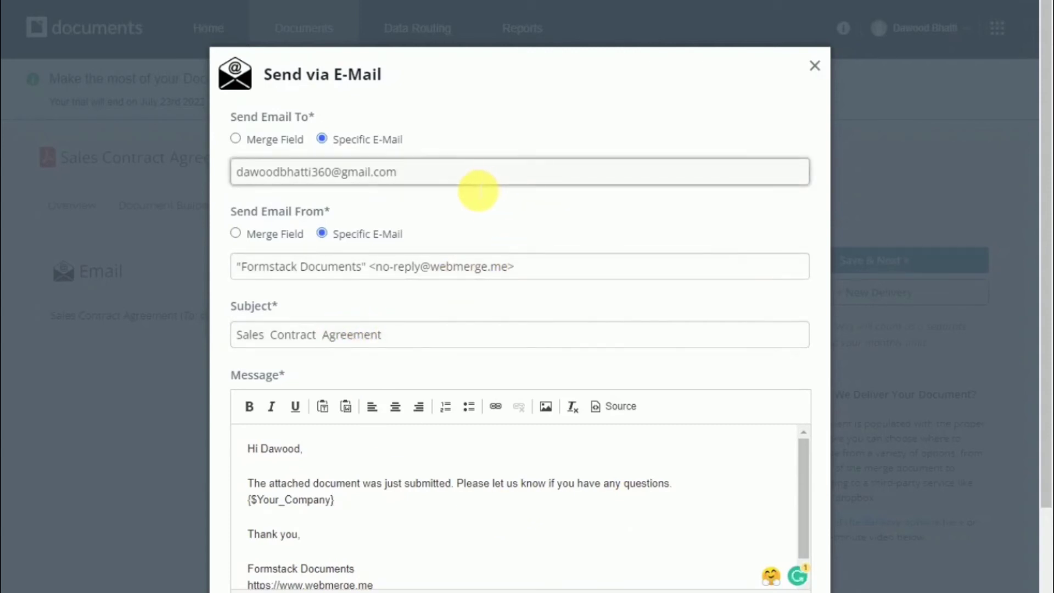
{"action": "scroll", "coordinate": [573, 525], "scroll_direction": "down", "scroll_amount": 1}
{"action": "scroll", "coordinate": [522, 502], "scroll_direction": "down", "scroll_amount": 4}
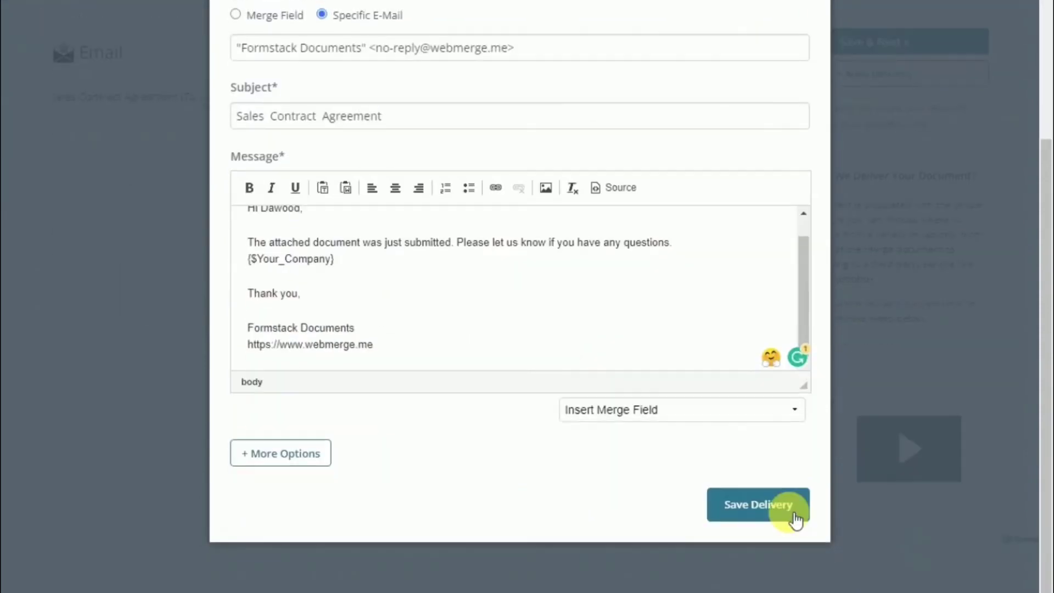
{"action": "scroll", "coordinate": [502, 452], "scroll_direction": "up", "scroll_amount": 3}
{"action": "scroll", "coordinate": [510, 454], "scroll_direction": "down", "scroll_amount": 2}
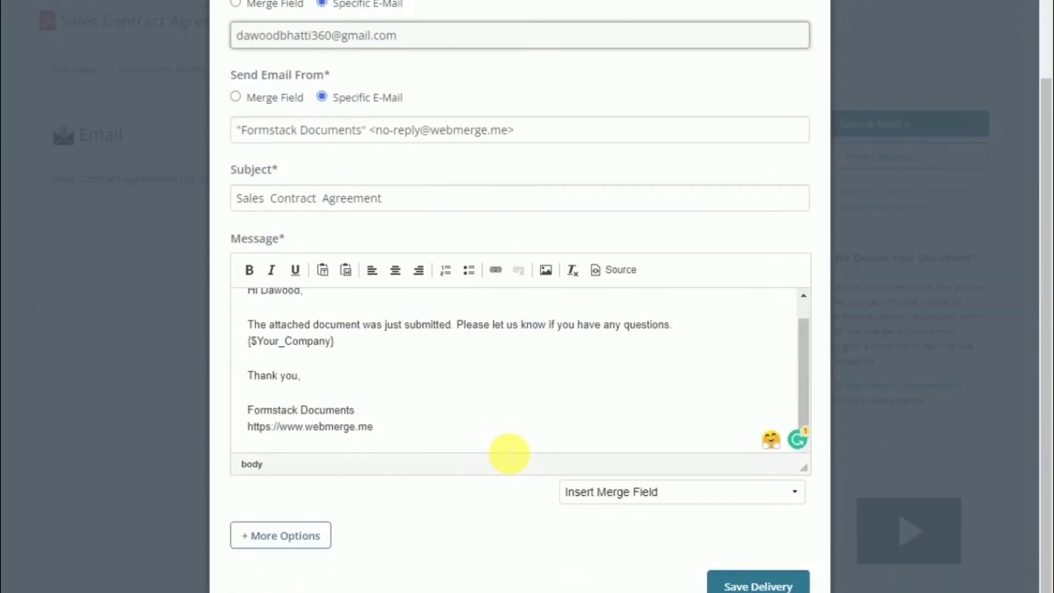
{"action": "left_click", "coordinate": [754, 586]}
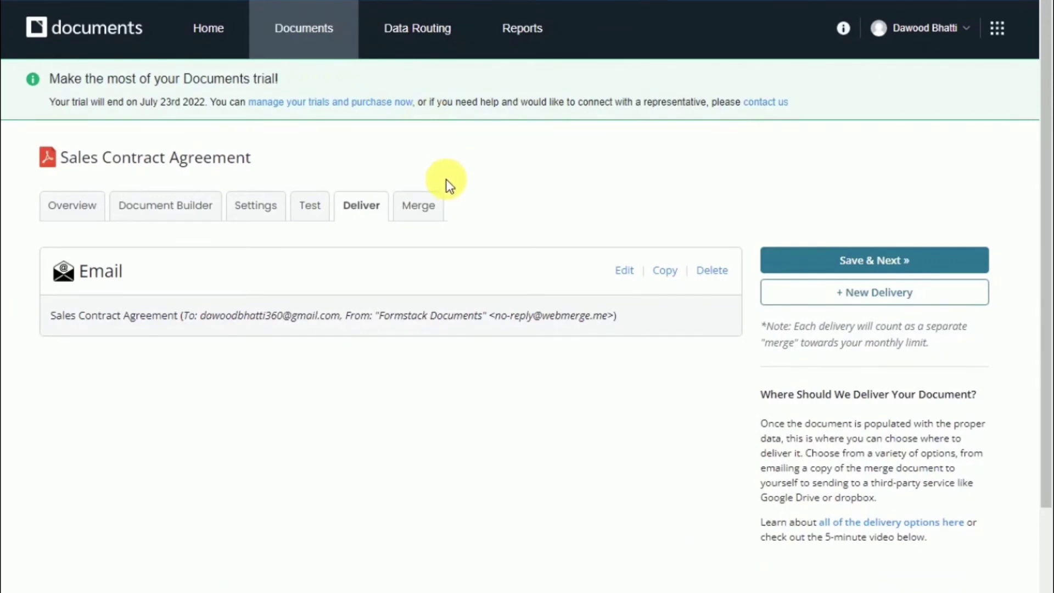
- Review the saved Email delivery card for the Sales Contract Agreement
{"action": "scroll", "coordinate": [459, 220], "scroll_direction": "down", "scroll_amount": 2}
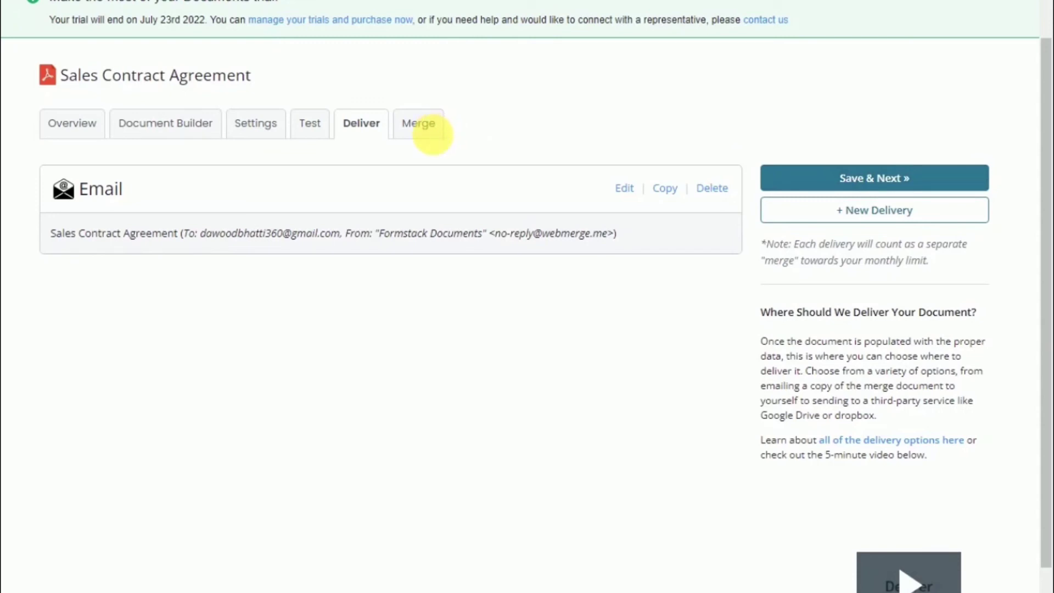
- Go to the Merge step and select the Custom Integration heading text
{"action": "left_click", "coordinate": [434, 136]}
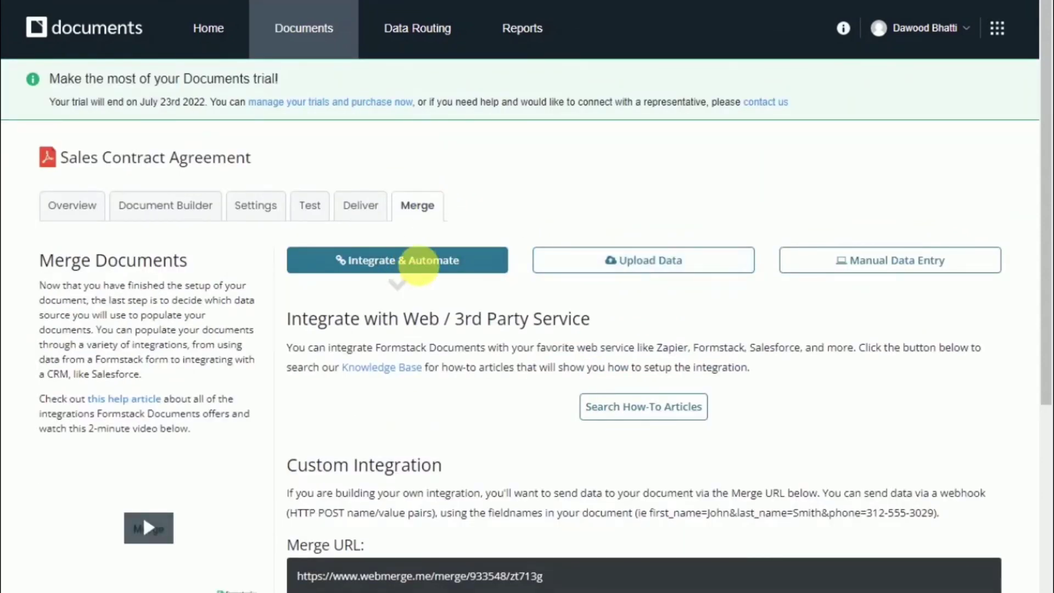
{"action": "scroll", "coordinate": [431, 324], "scroll_direction": "down", "scroll_amount": 1}
{"action": "scroll", "coordinate": [431, 324], "scroll_direction": "down", "scroll_amount": 1}
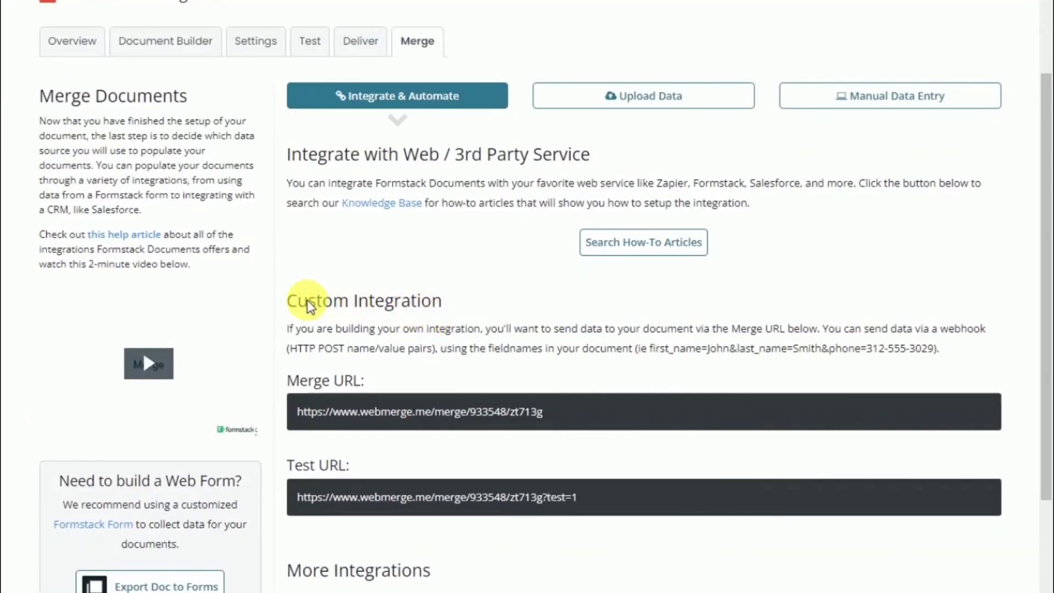
{"action": "left_click_drag", "start_coordinate": [299, 302], "coordinate": [475, 305]}
{"action": "triple_click", "coordinate": [357, 302]}
- Look over the Integrate & Automate, Upload Data and Manual Data Entry options
{"action": "scroll", "coordinate": [440, 353], "scroll_direction": "down", "scroll_amount": 4}
{"action": "scroll", "coordinate": [449, 284], "scroll_direction": "up", "scroll_amount": 5}
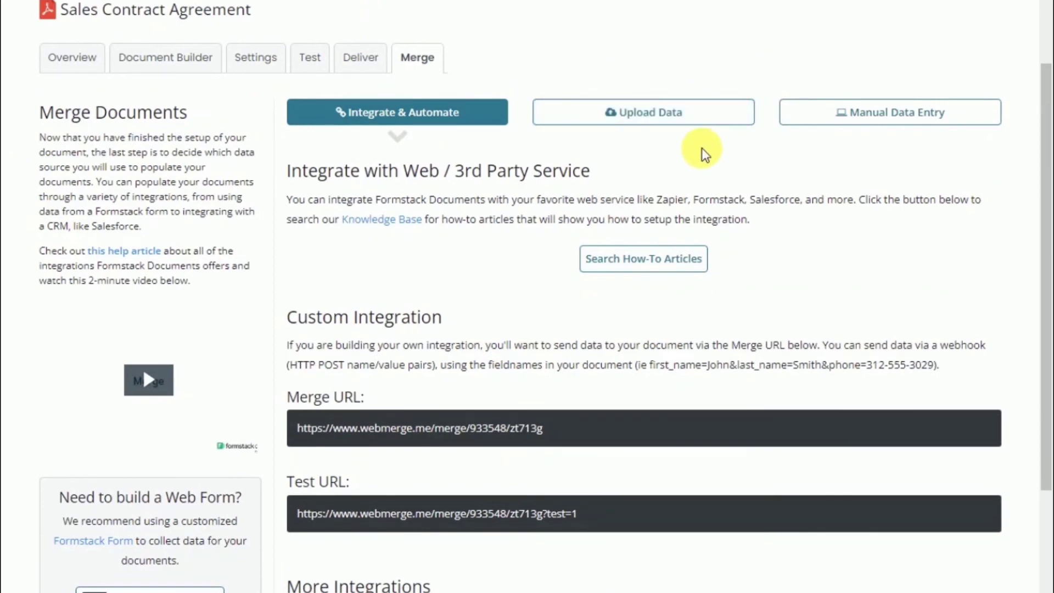
{"action": "scroll", "coordinate": [632, 204], "scroll_direction": "up", "scroll_amount": 3}
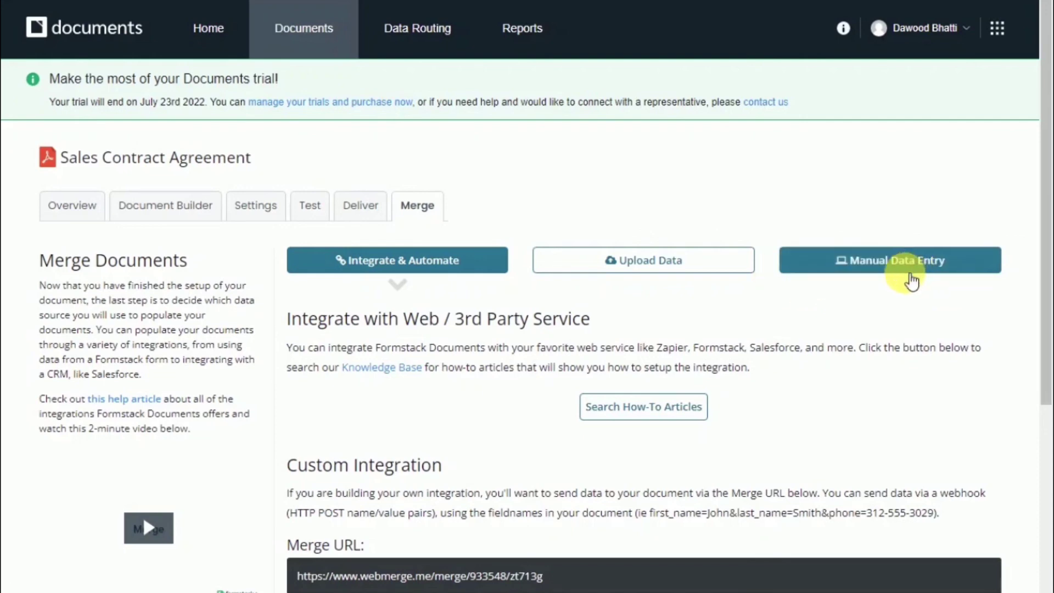
{"action": "scroll", "coordinate": [868, 338], "scroll_direction": "down", "scroll_amount": 1}
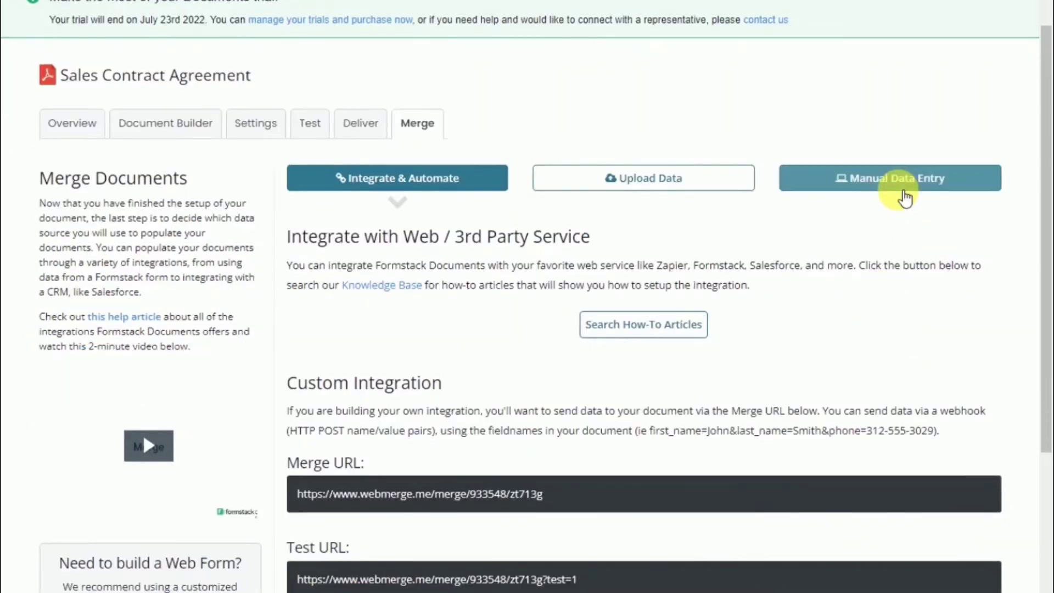
{"action": "scroll", "coordinate": [783, 291], "scroll_direction": "down", "scroll_amount": 3}
{"action": "scroll", "coordinate": [774, 294], "scroll_direction": "down", "scroll_amount": 5}
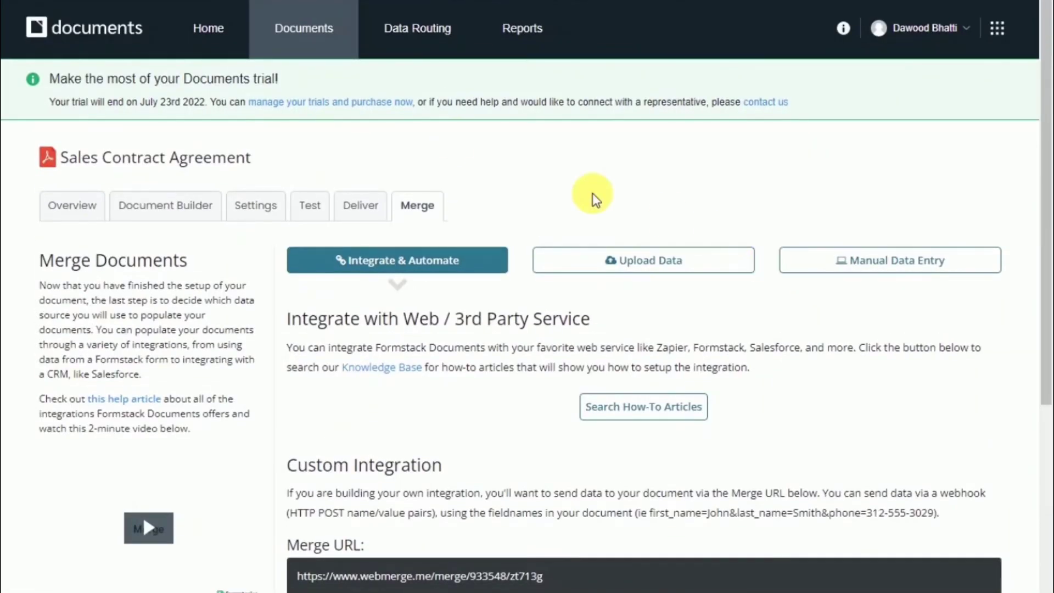
{"action": "left_click", "coordinate": [604, 261]}
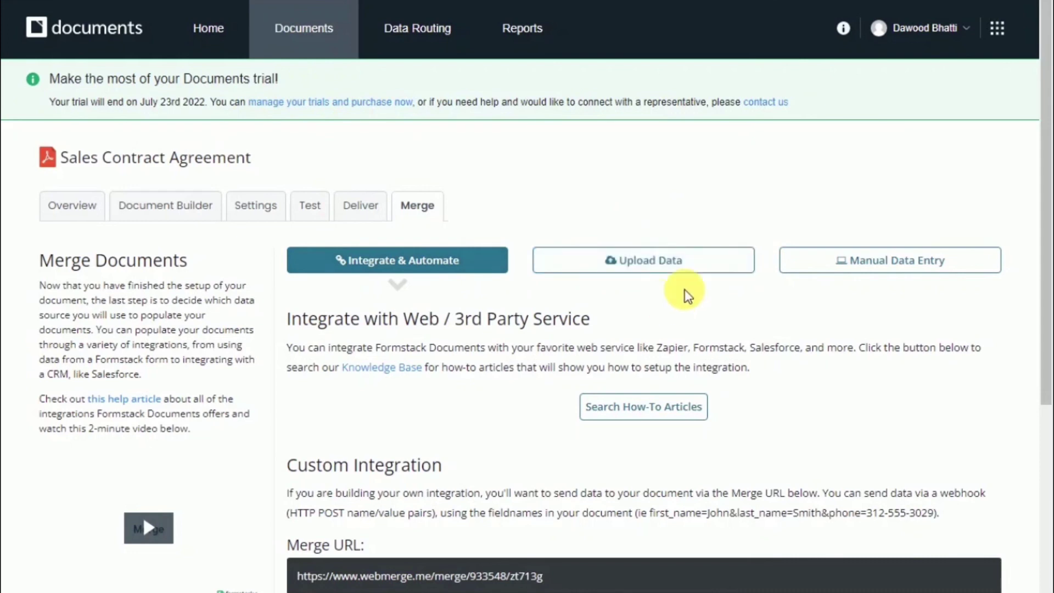